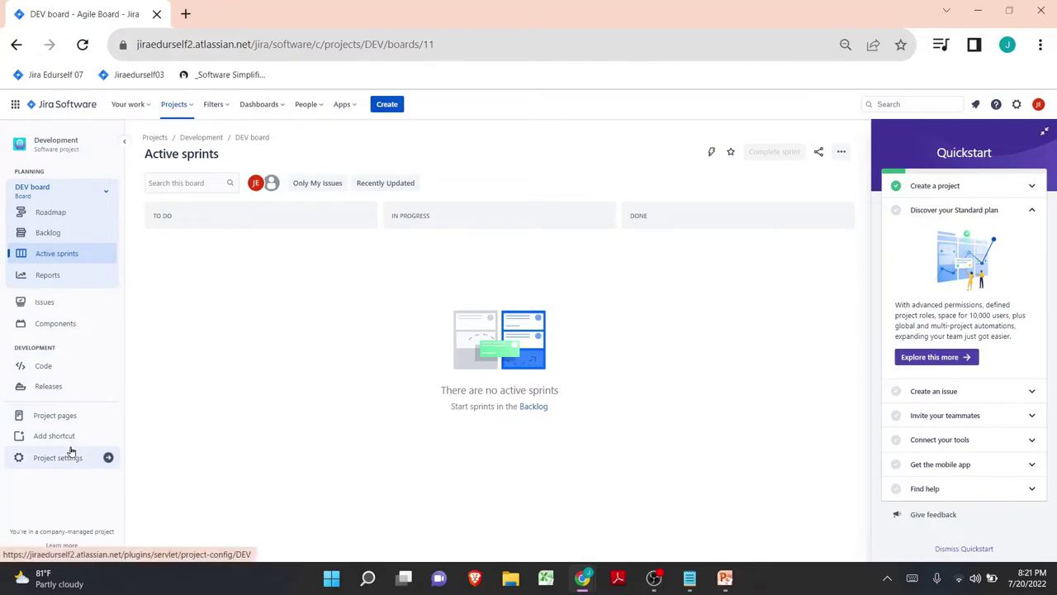
Open the Development project's workflow settings and show the DEV: Workflow draft as a diagram for editing.
click(70, 455)
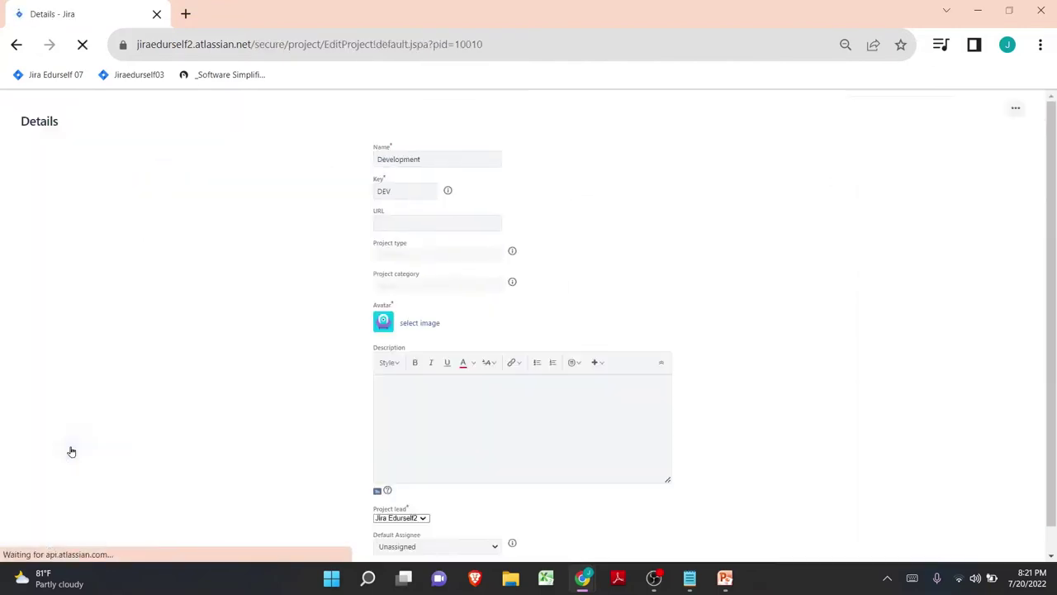
click(58, 397)
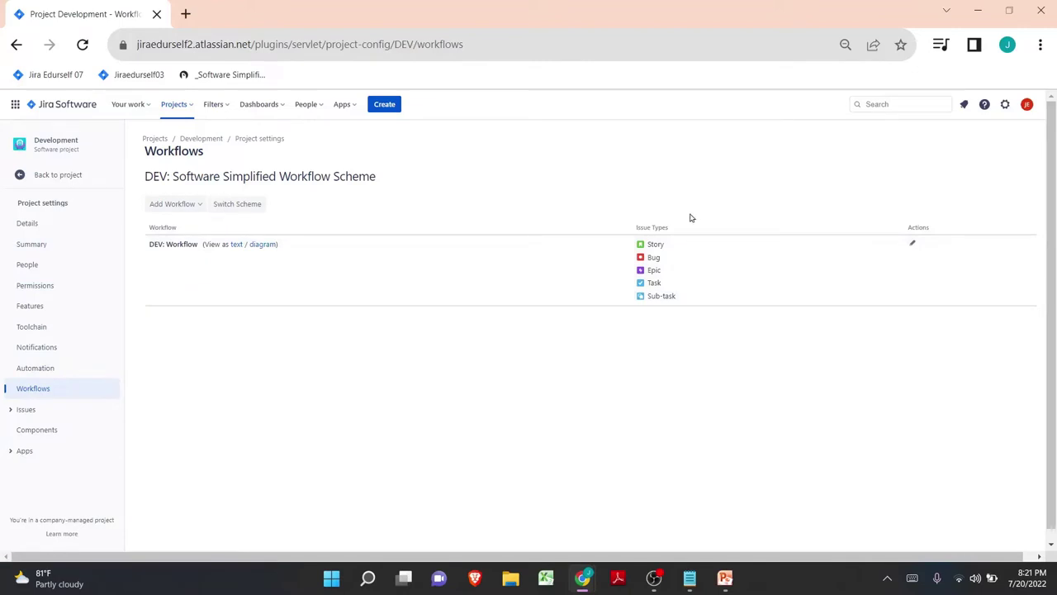
click(912, 245)
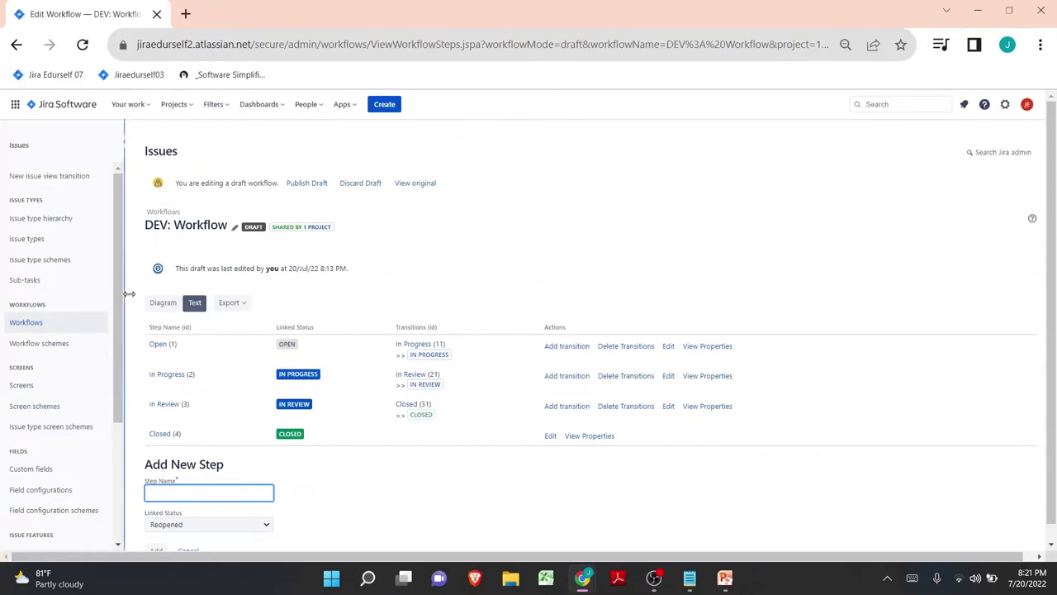
click(155, 305)
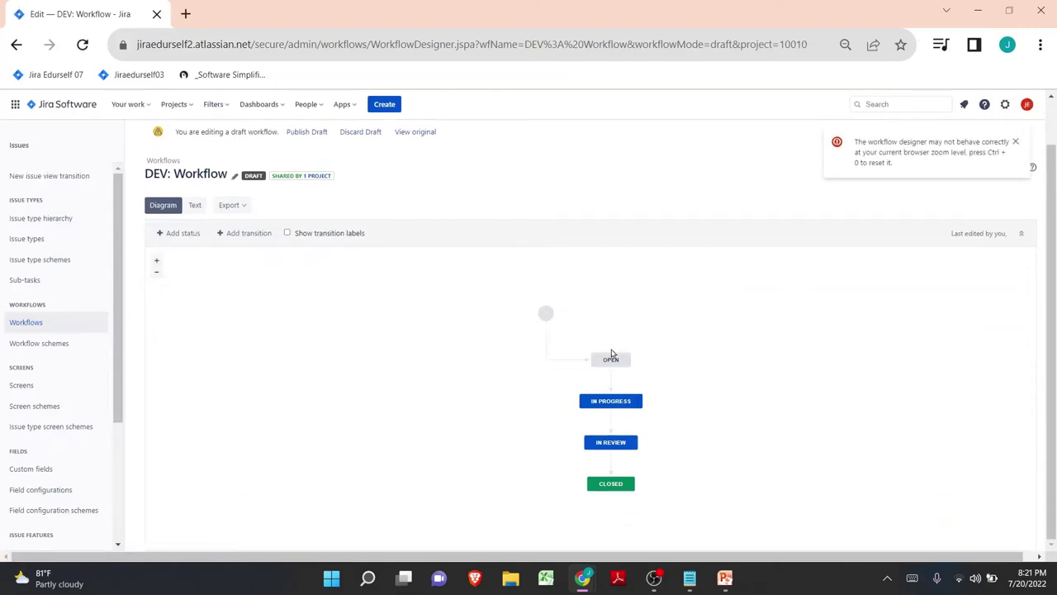
Add the Only Reporter Condition to the Closed transition between In Review and Closed.
click(613, 379)
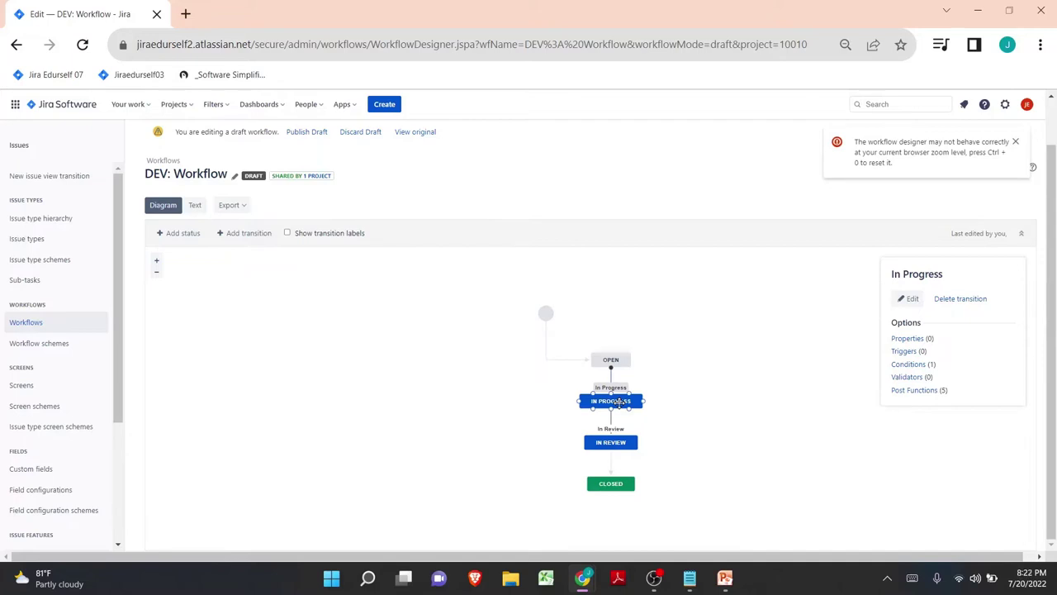
click(620, 440)
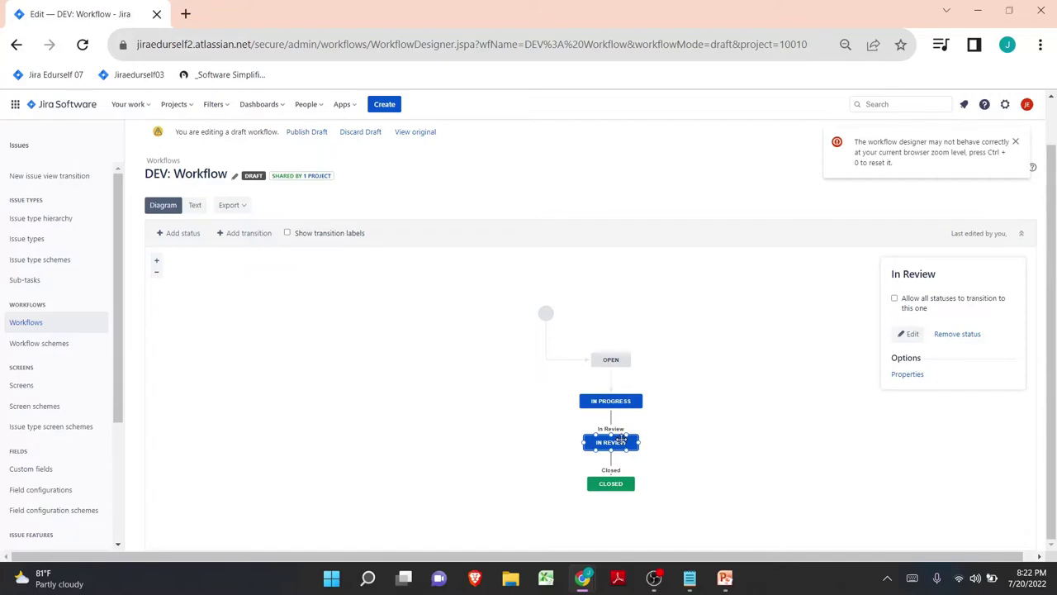
click(611, 463)
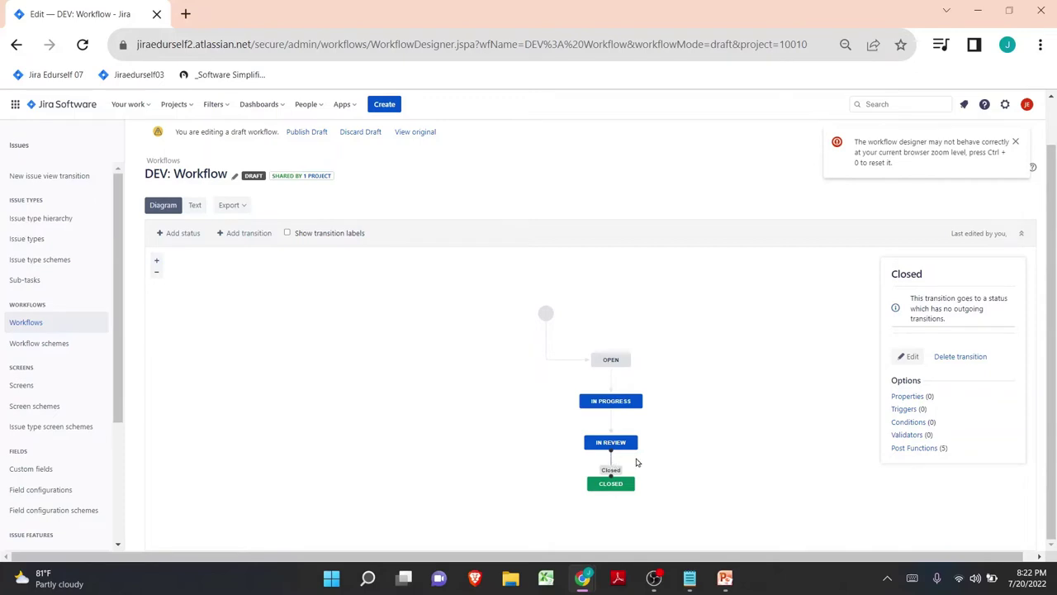
click(908, 422)
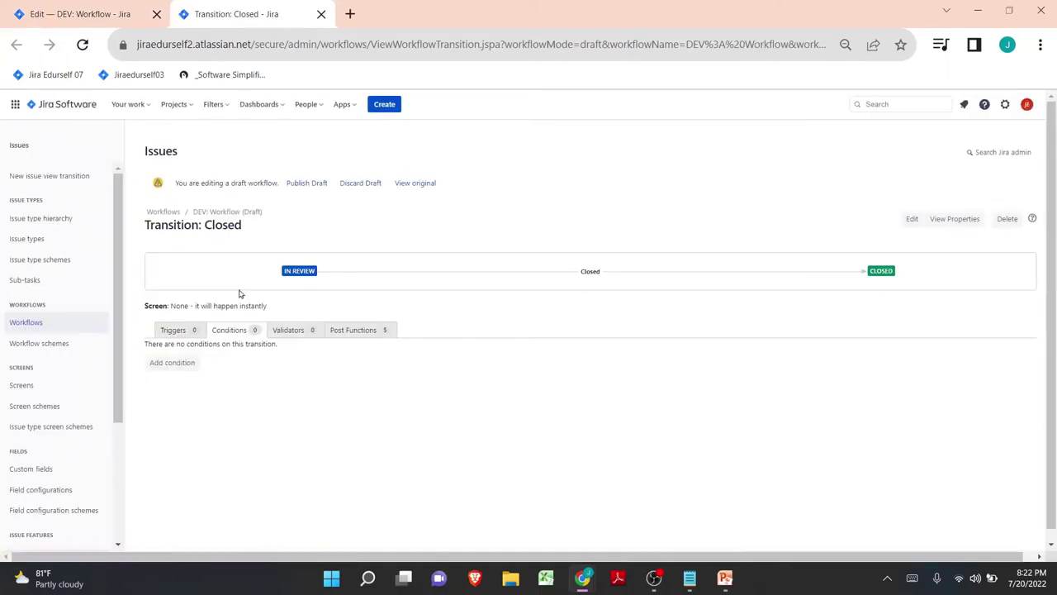
click(182, 361)
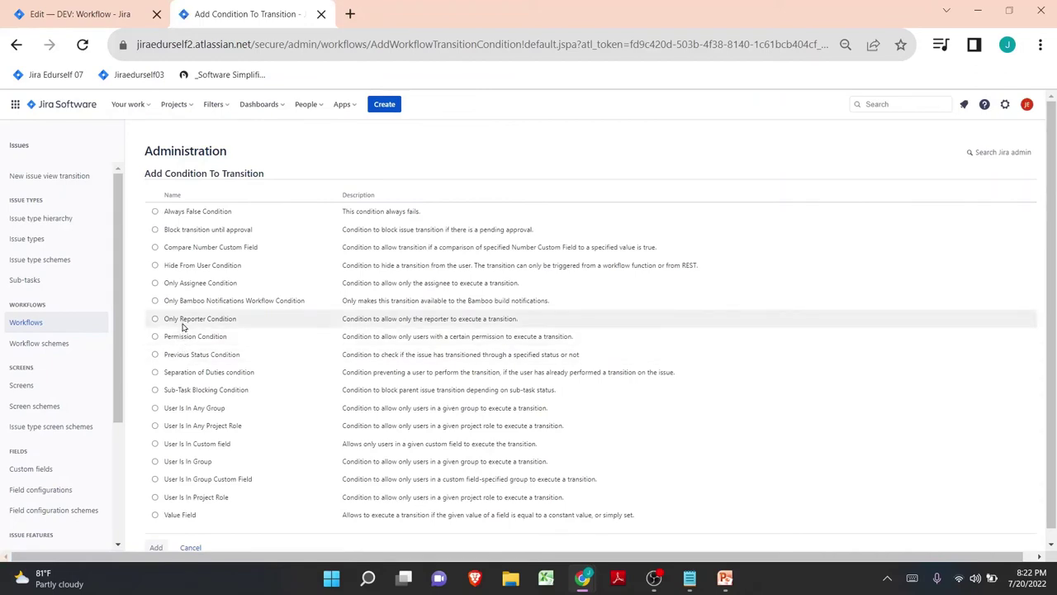
click(183, 325)
scroll(331, 329, down, 1)
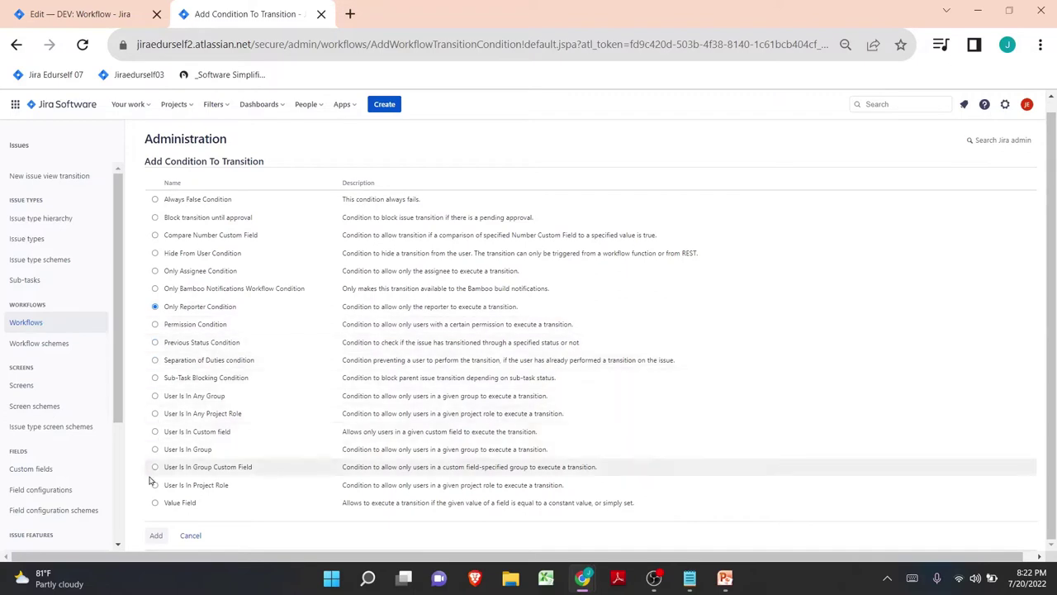
click(155, 534)
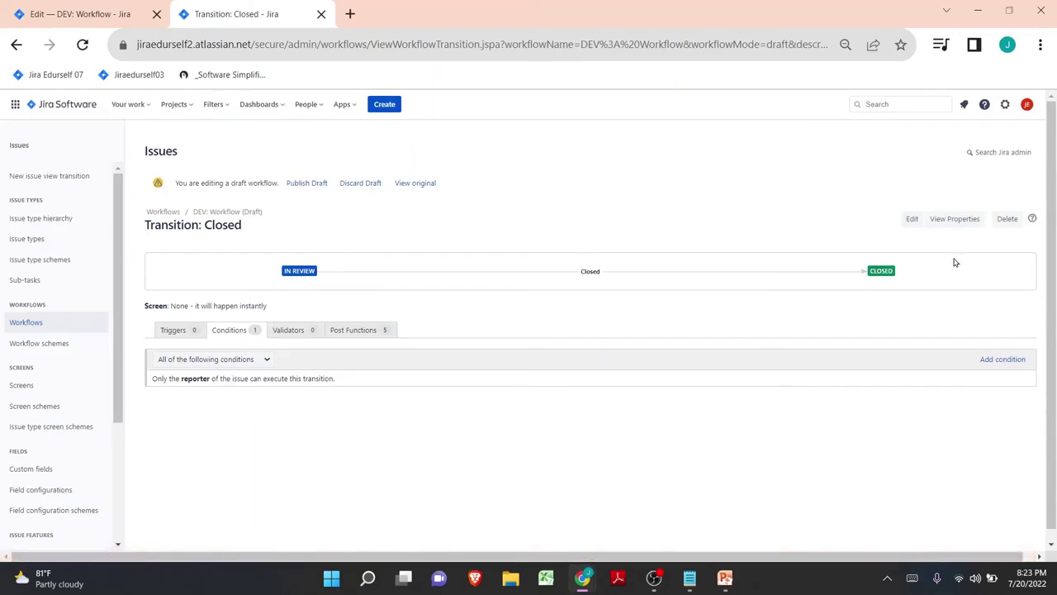
Publish the draft workflow without saving a backup copy.
click(307, 183)
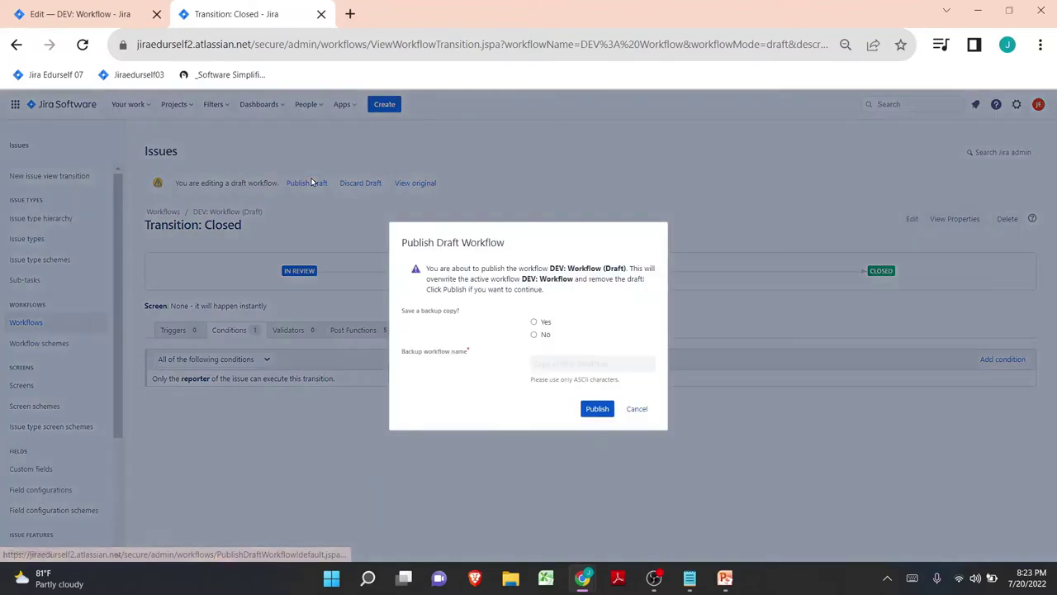
click(534, 335)
click(597, 408)
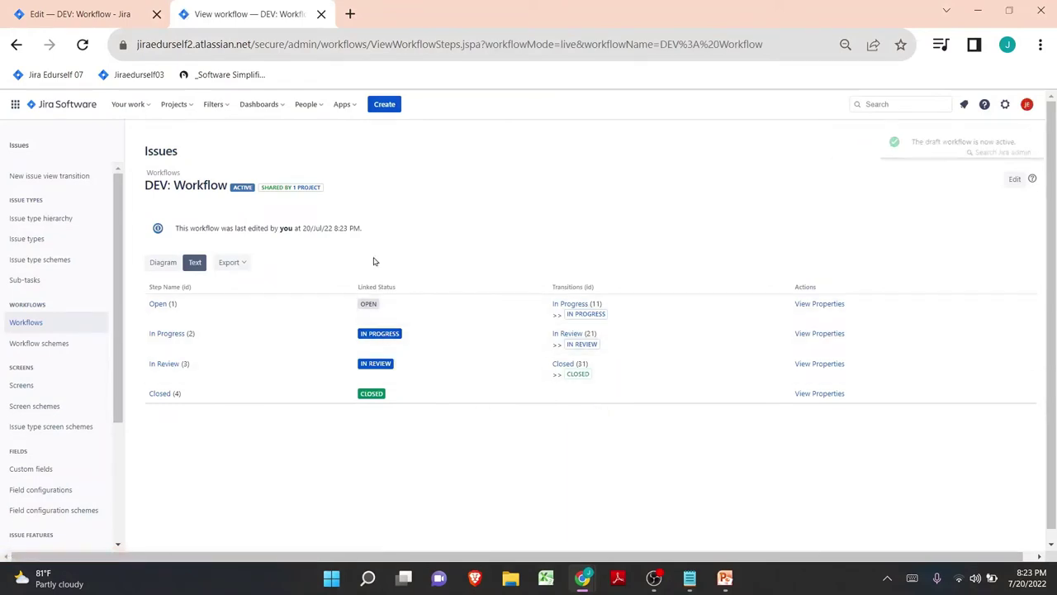
Start a new Story in the Development project and copy the summary "Define Software Development" into it from Notepad.
click(384, 105)
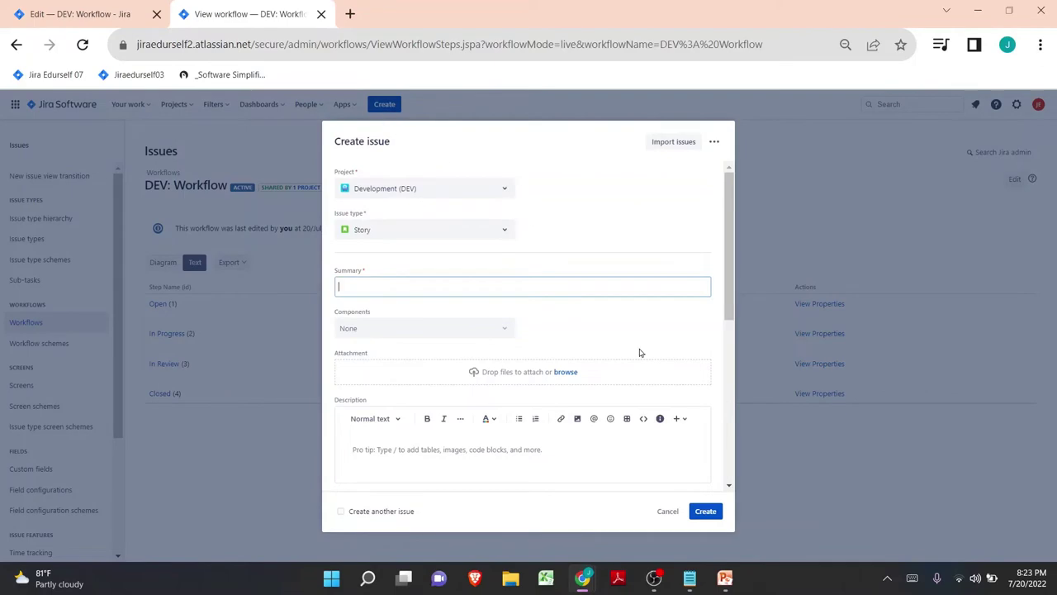
click(689, 577)
drag(259, 144, 4, 114)
key(ctrl+c)
key(alt+Tab)
key(ctrl+v)
Copy "State its Definition, Processes and Types." from Notepad into the new story's description.
key(alt+Tab)
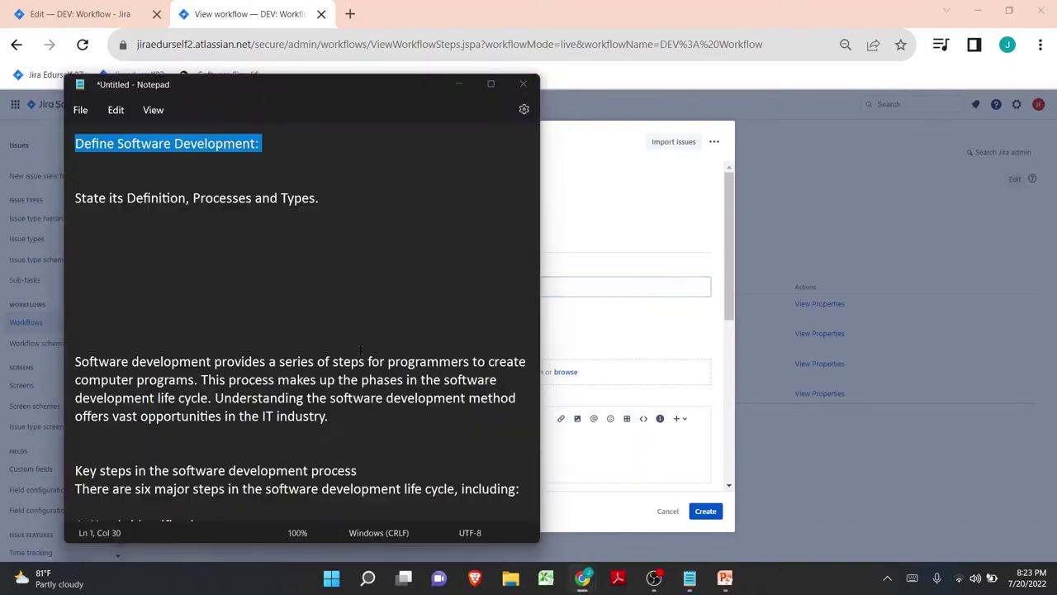
drag(319, 198, 57, 199)
key(ctrl+c)
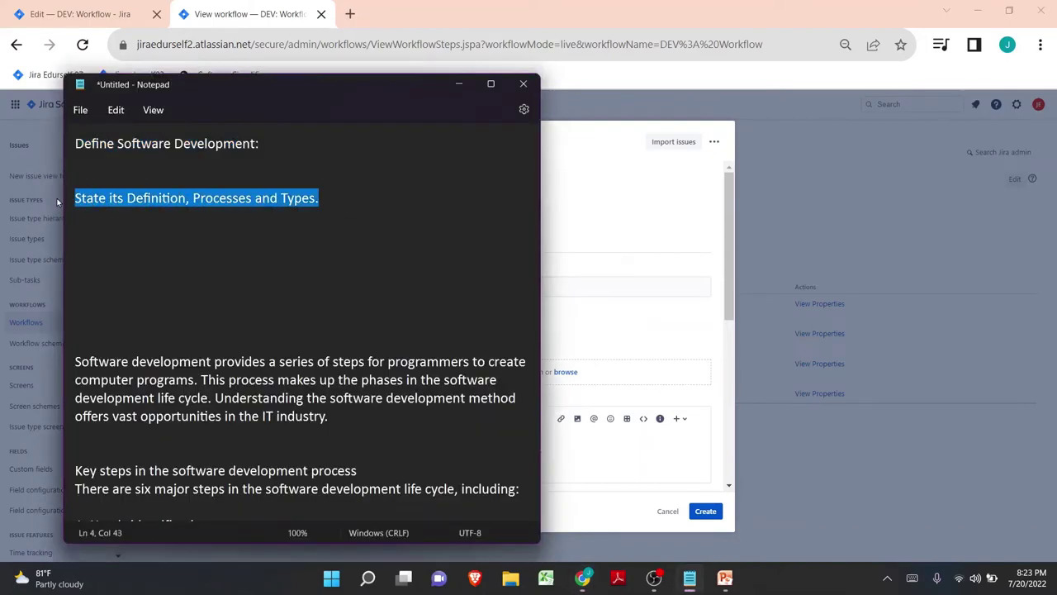
key(alt+Tab)
click(388, 446)
key(ctrl+v)
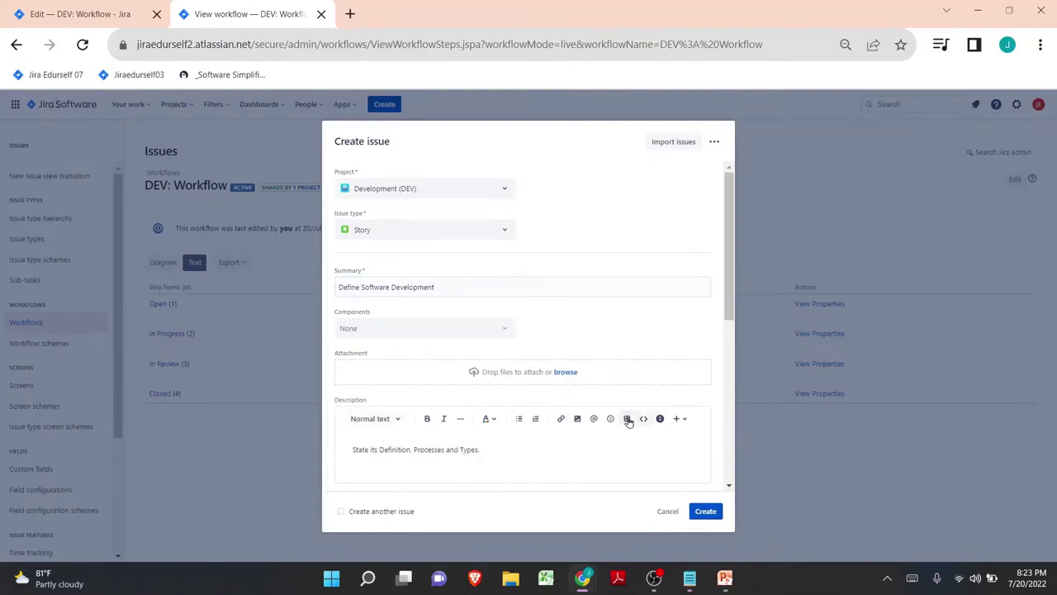
Assign the new story to the other team member and create the issue.
scroll(627, 421, down, 3)
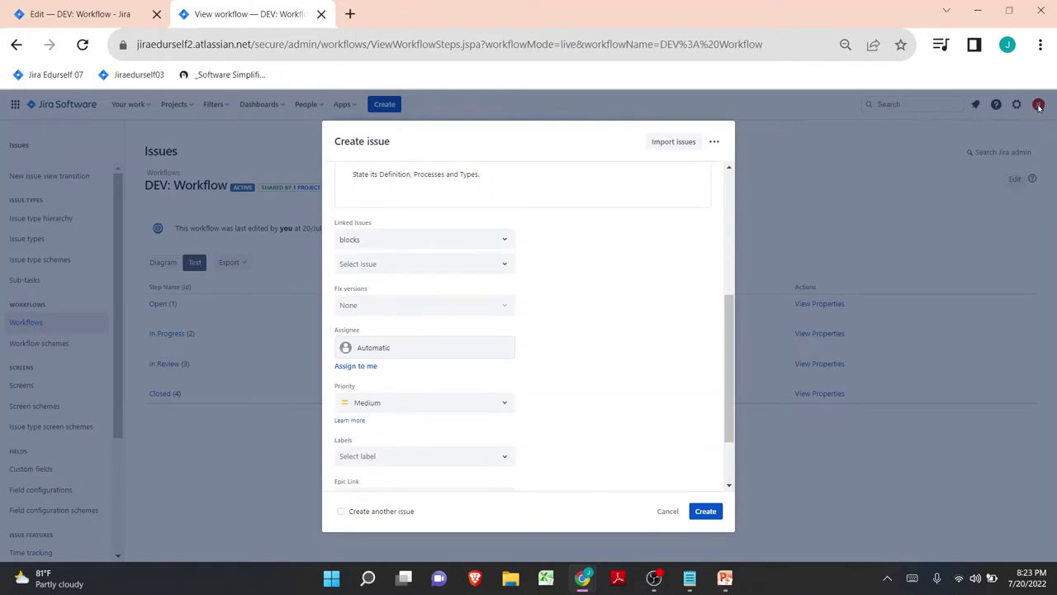
click(382, 347)
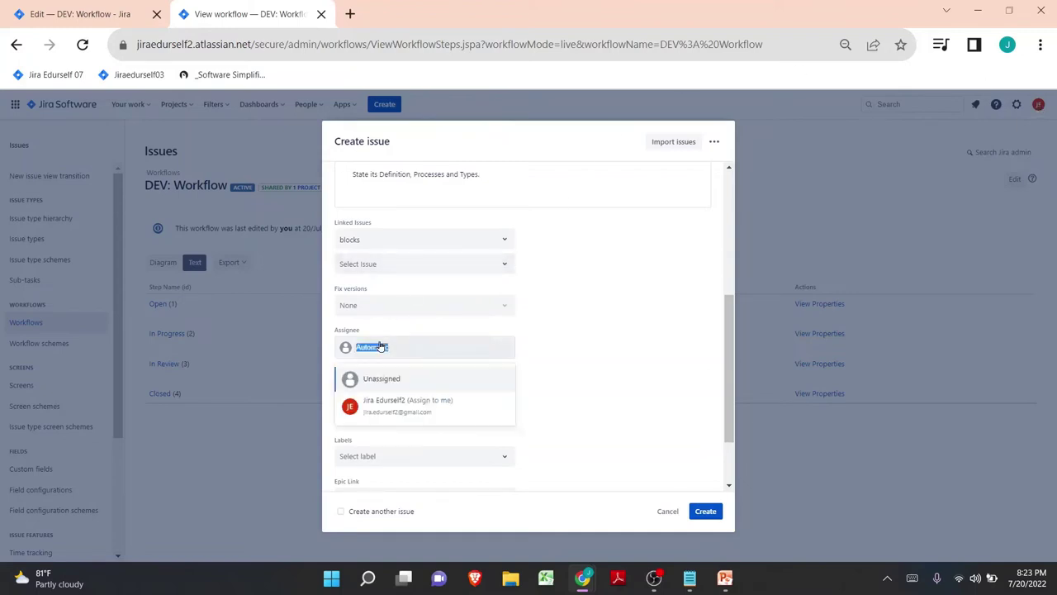
click(405, 430)
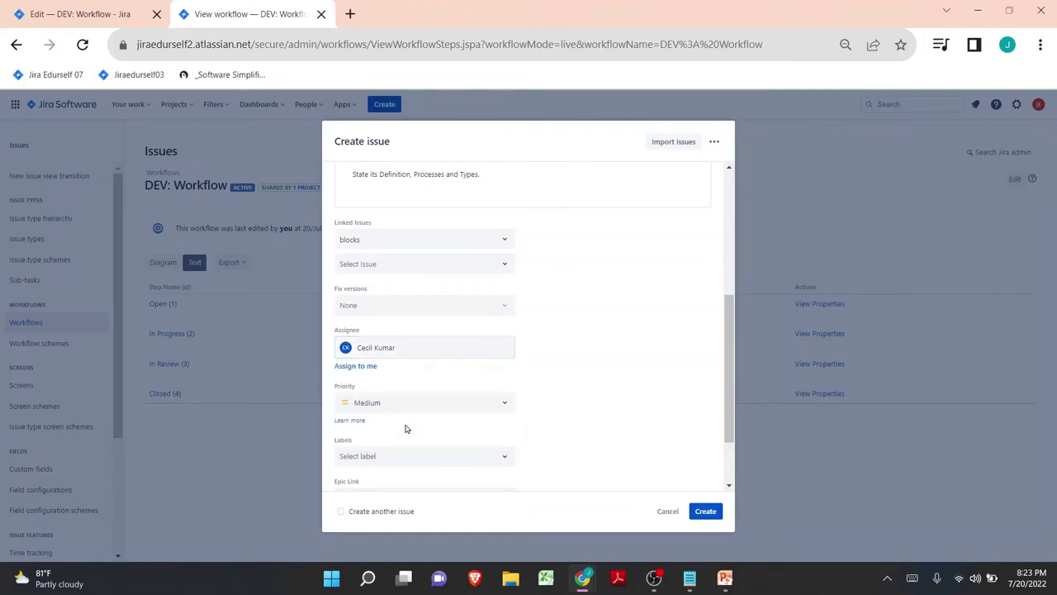
click(710, 510)
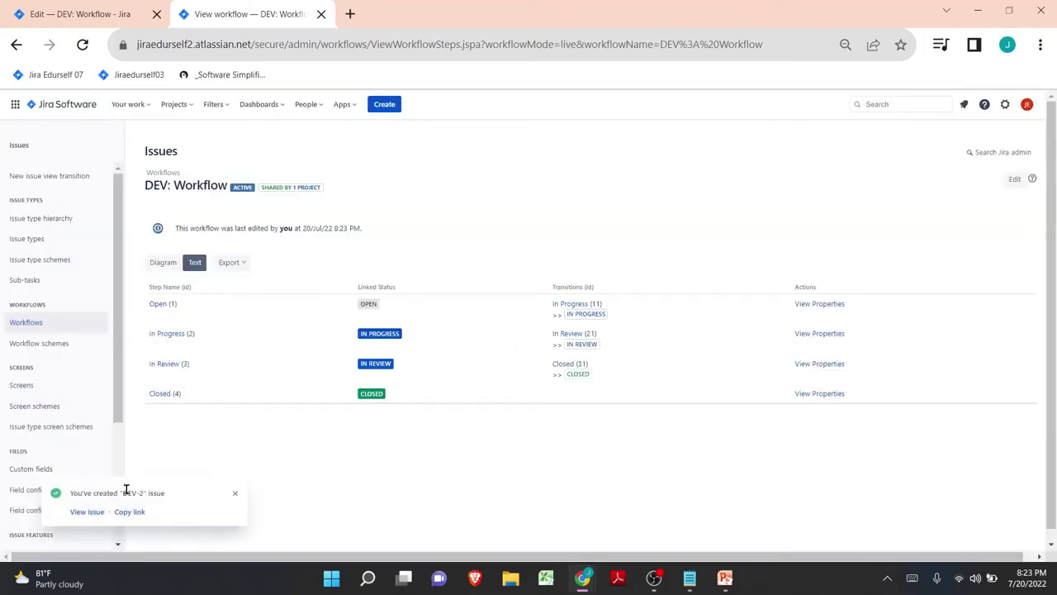
Open the newly created issue and check which account is signed in.
drag(123, 493, 144, 492)
click(99, 511)
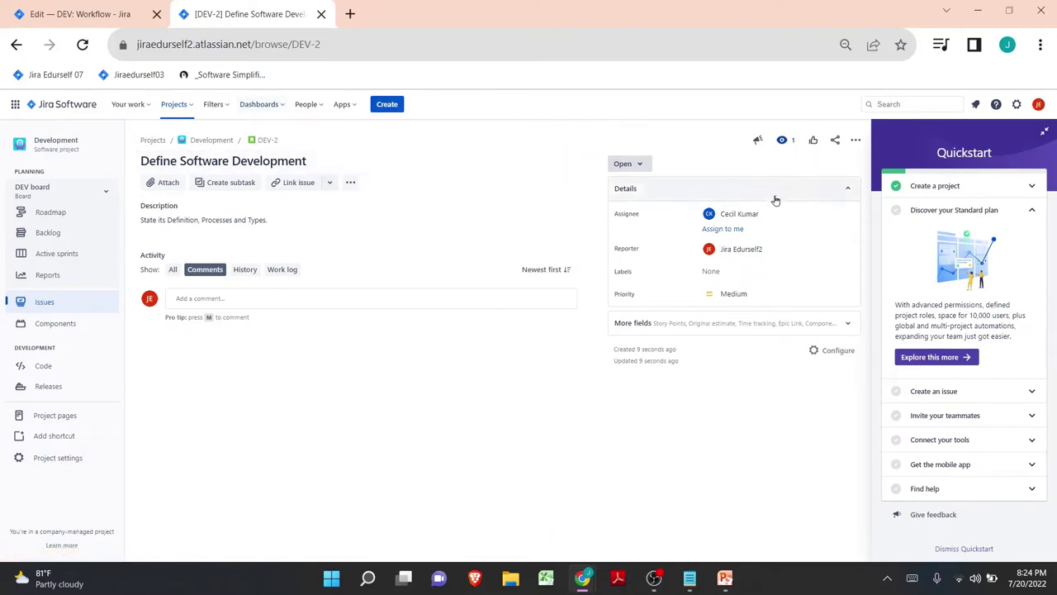
click(1039, 105)
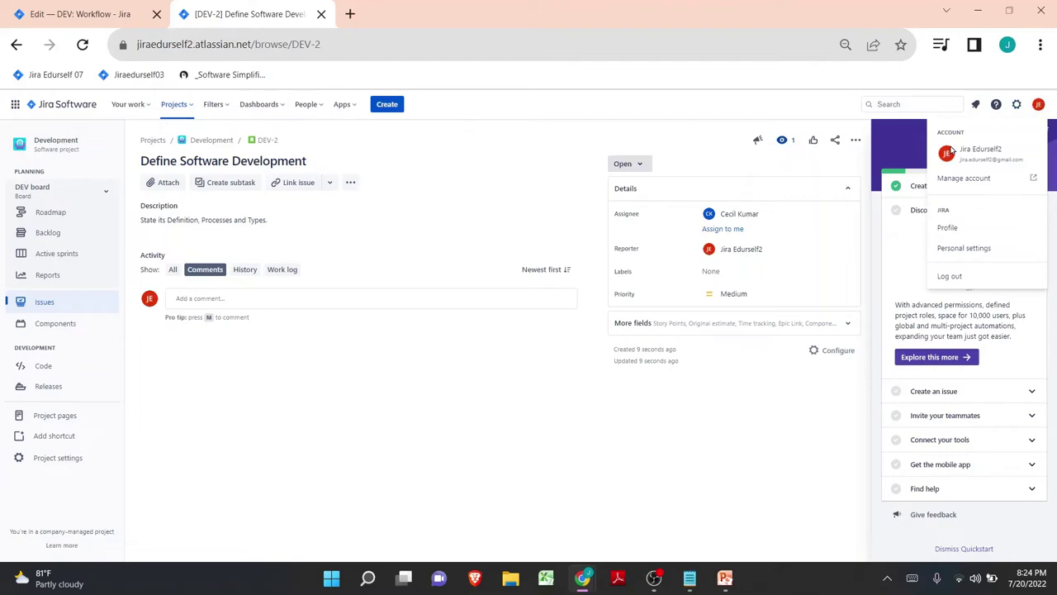
Check which status transitions the reporter's account is offered for the open issue.
click(628, 163)
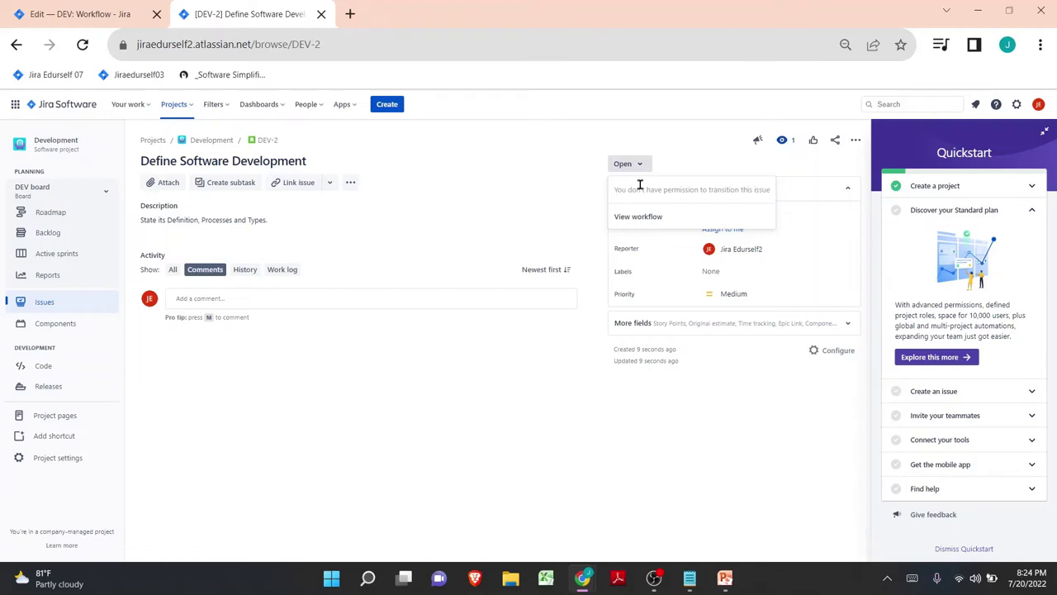
click(671, 120)
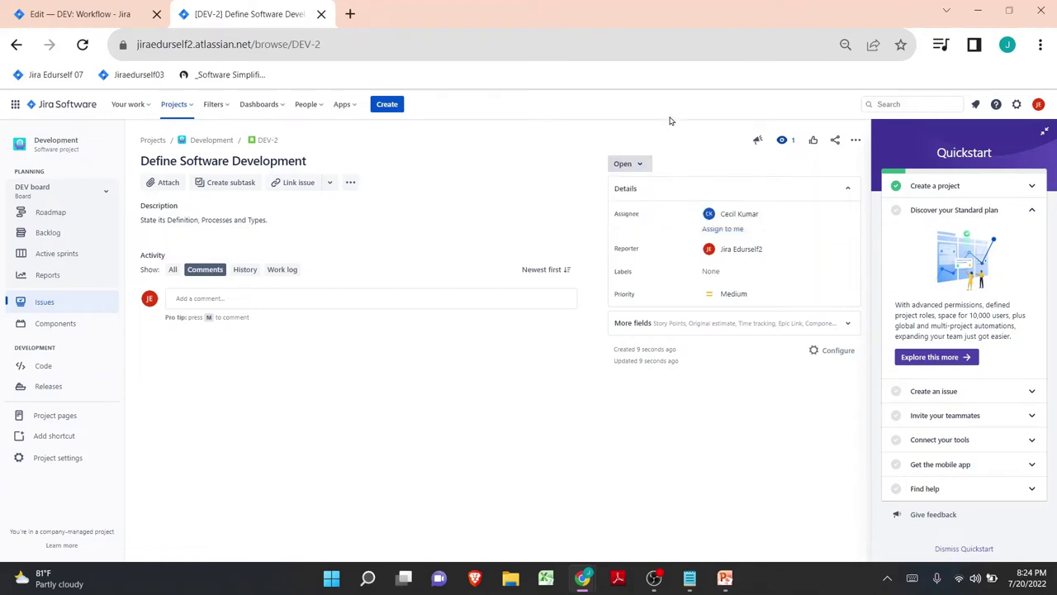
click(639, 163)
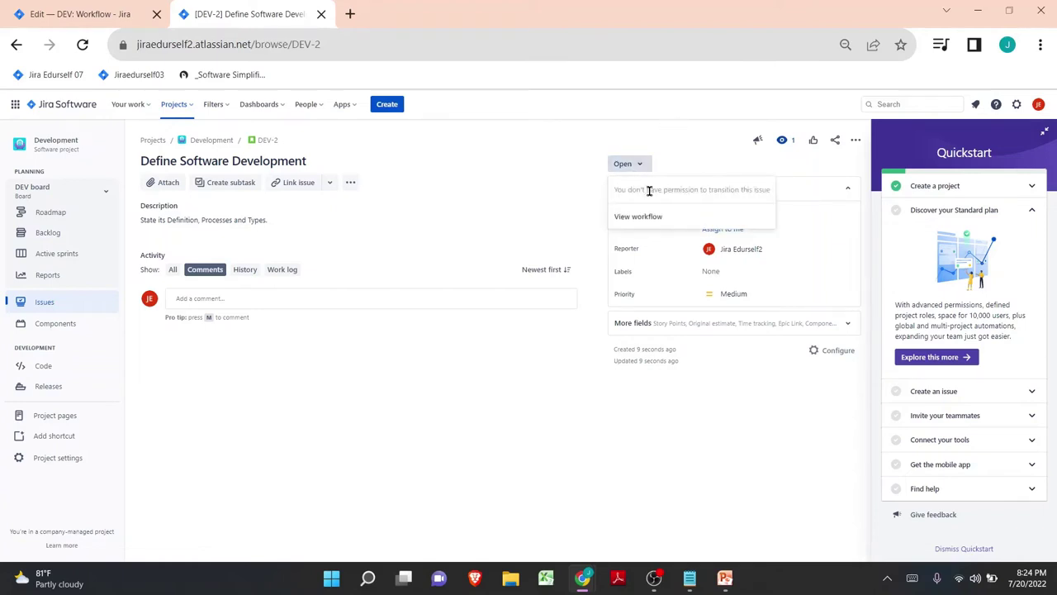
click(691, 161)
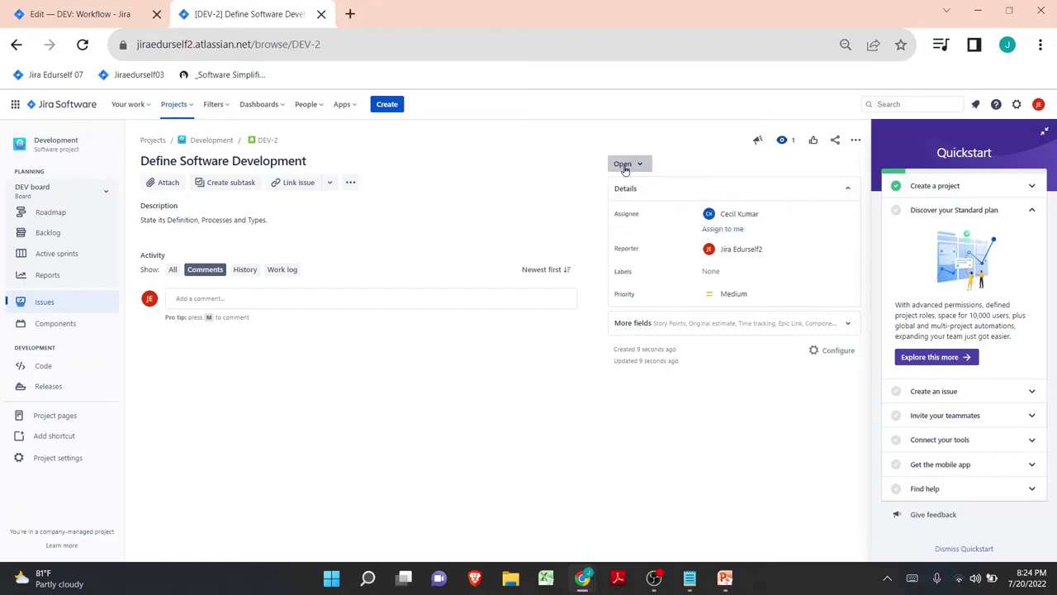
Switch to the assignee's incognito Jira window, check the signed-in account, and open issue DEV-2 through search.
mouse_move(583, 577)
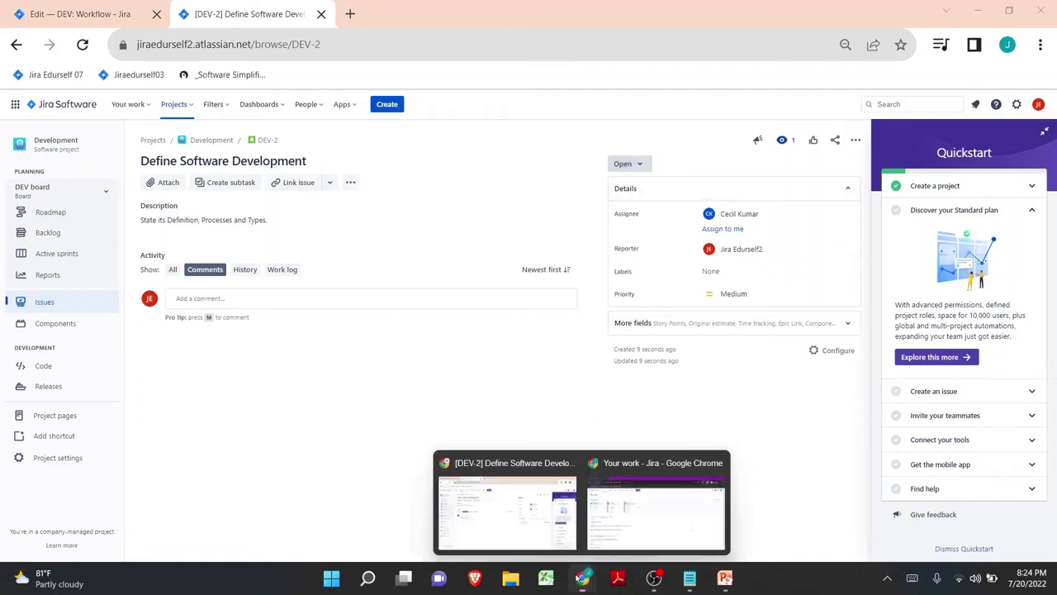
click(602, 537)
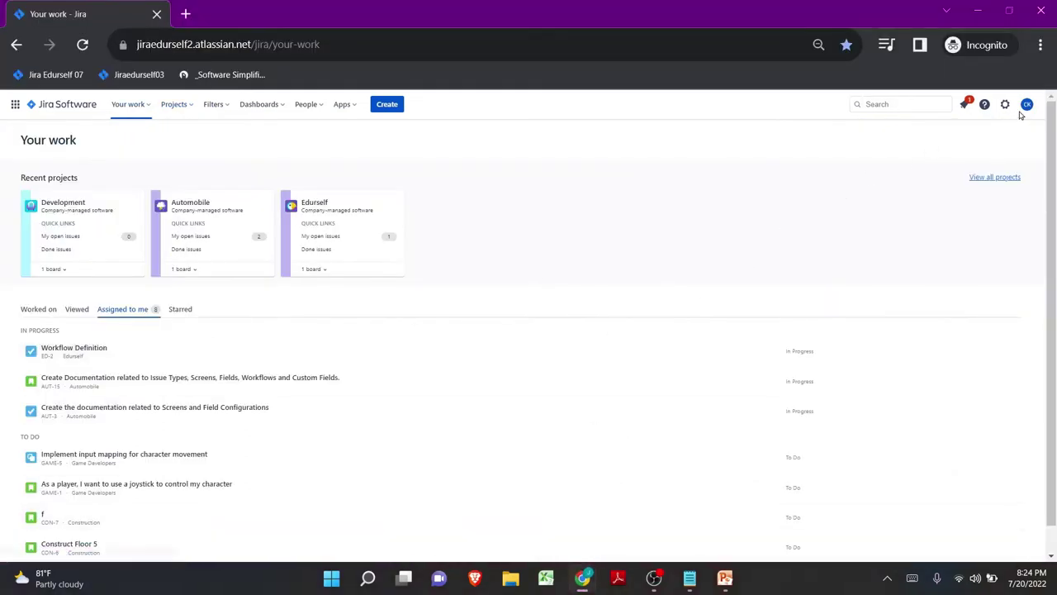
click(1024, 111)
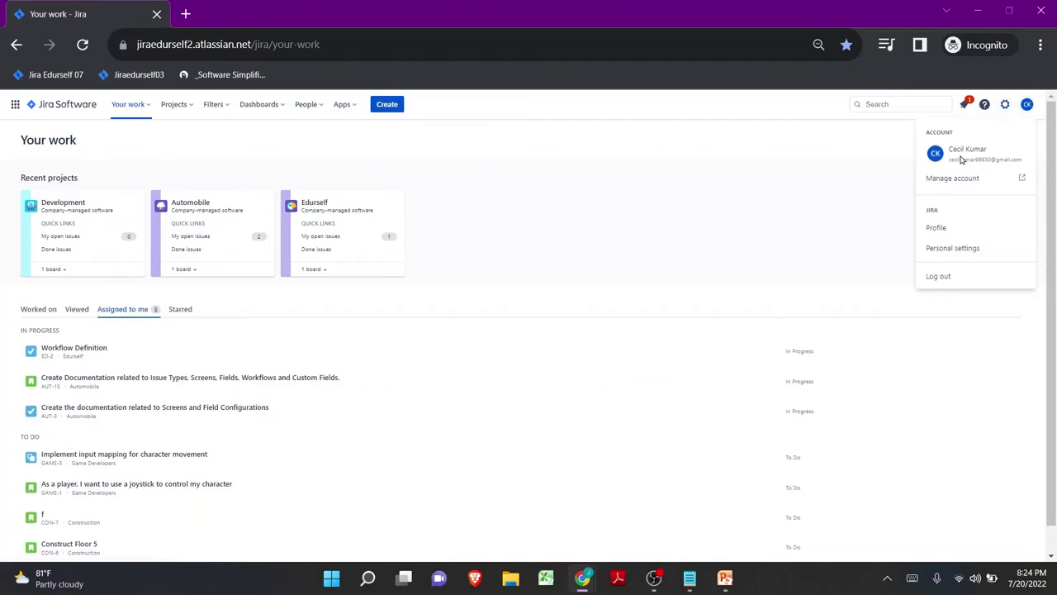
click(910, 105)
text(DEV-2)
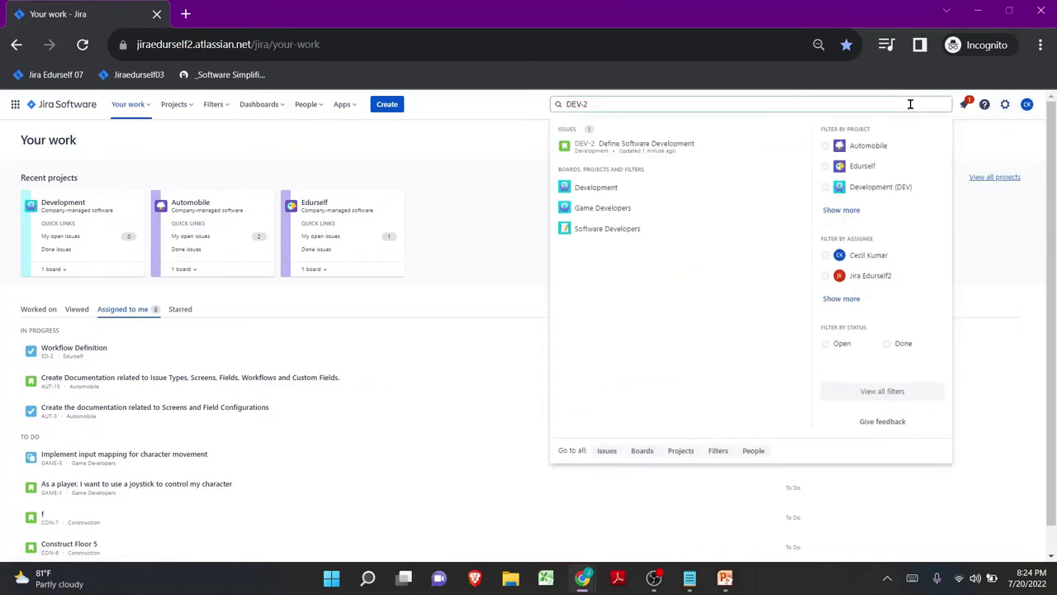
key(Return)
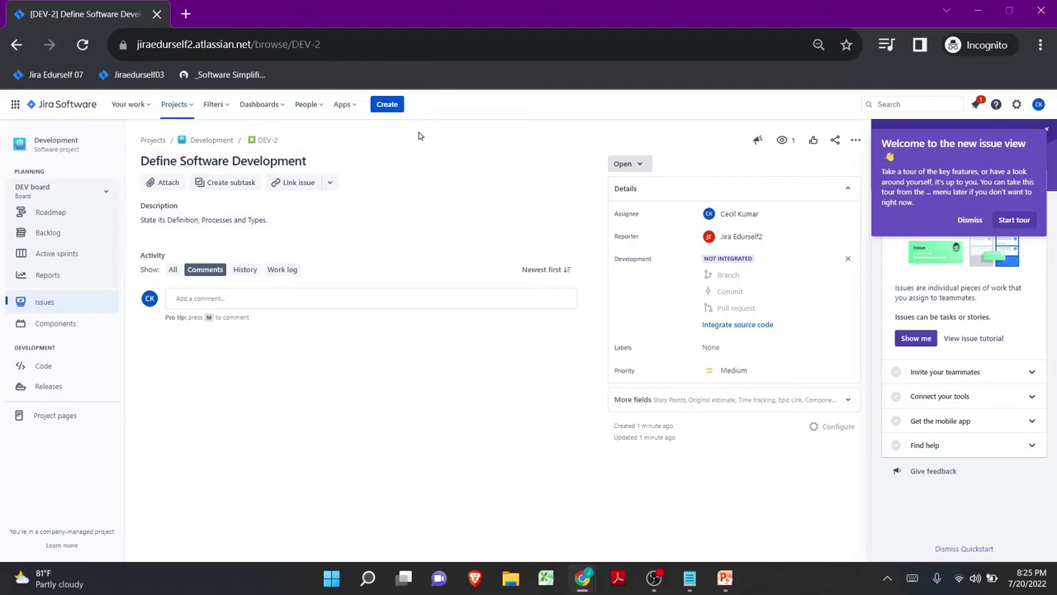
Copy the text on software development, its six key steps and software types from Notepad and save it as a comment on DEV-2.
mouse_move(696, 578)
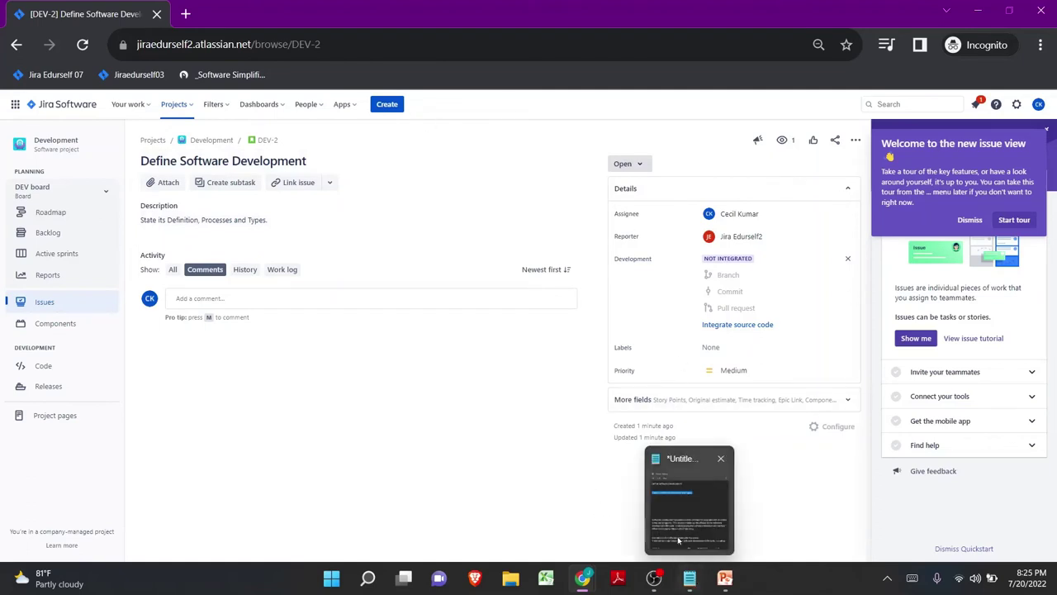
click(679, 540)
drag(75, 358, 486, 578)
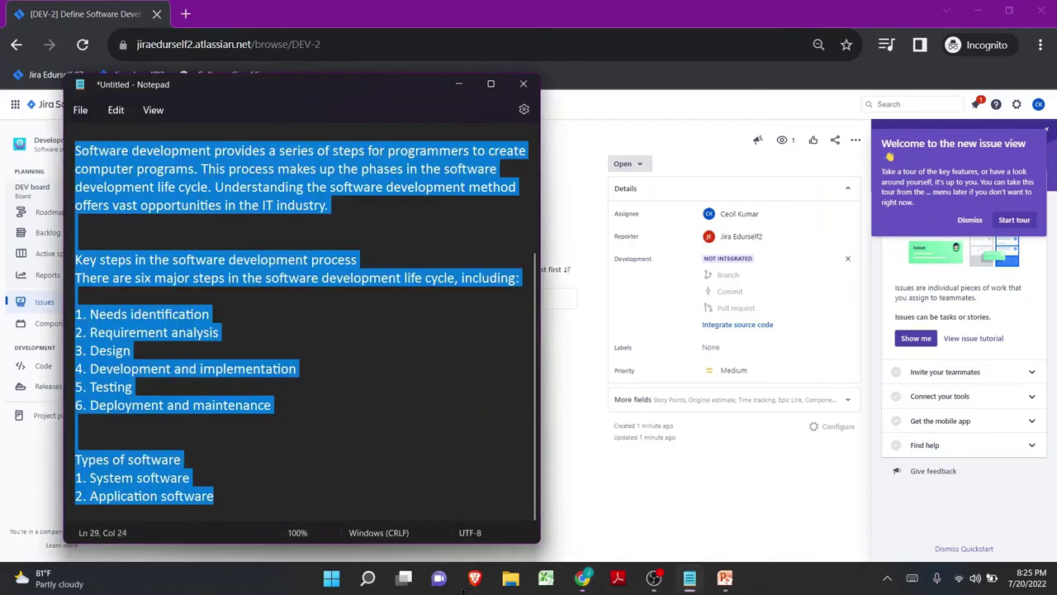
key(alt+Tab)
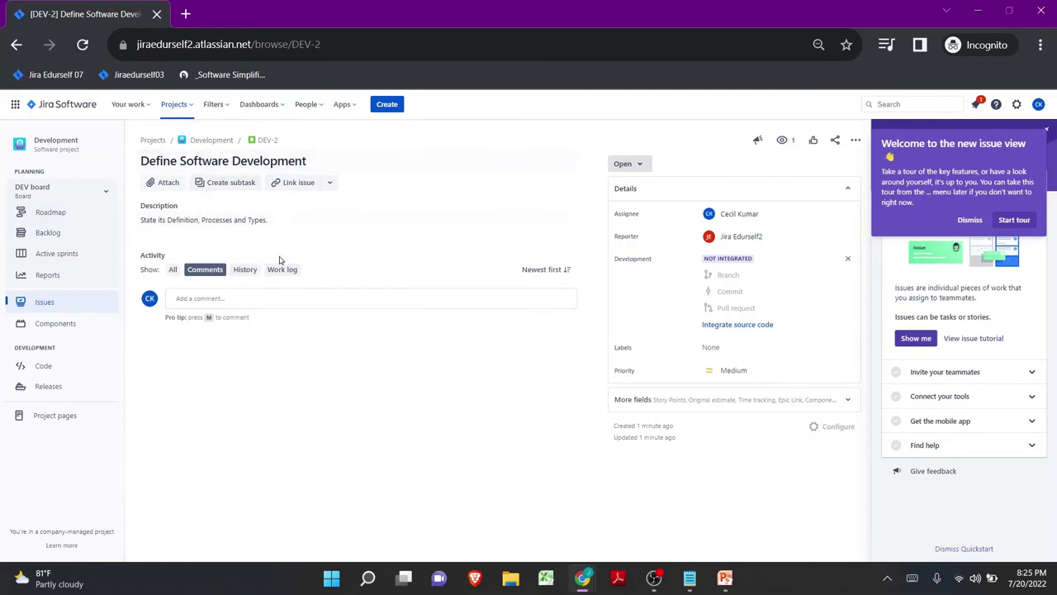
click(273, 298)
text(Software development provides a series of steps for programmers to create computer programs. This process makes up the phases in the software development life cycle. Understanding the software development method offers vast opportunities in the IT industry. Key steps in the software development process There are six major steps in the software development life cycle, including: Needs identification Requirement analysis Design Development and implementation Testing Deployment and maintenance Types of software System software Application software)
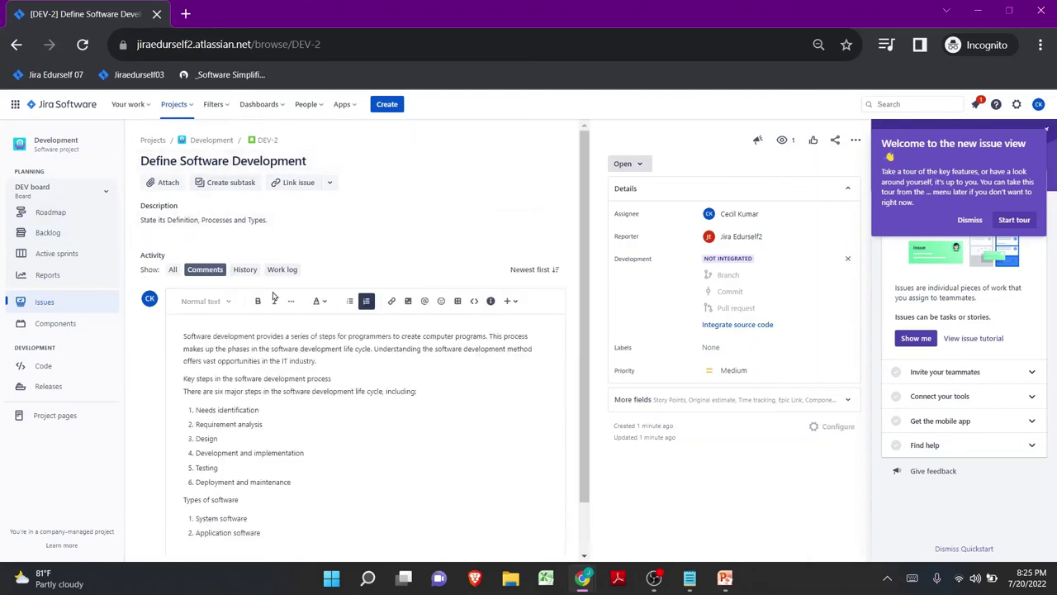
click(185, 530)
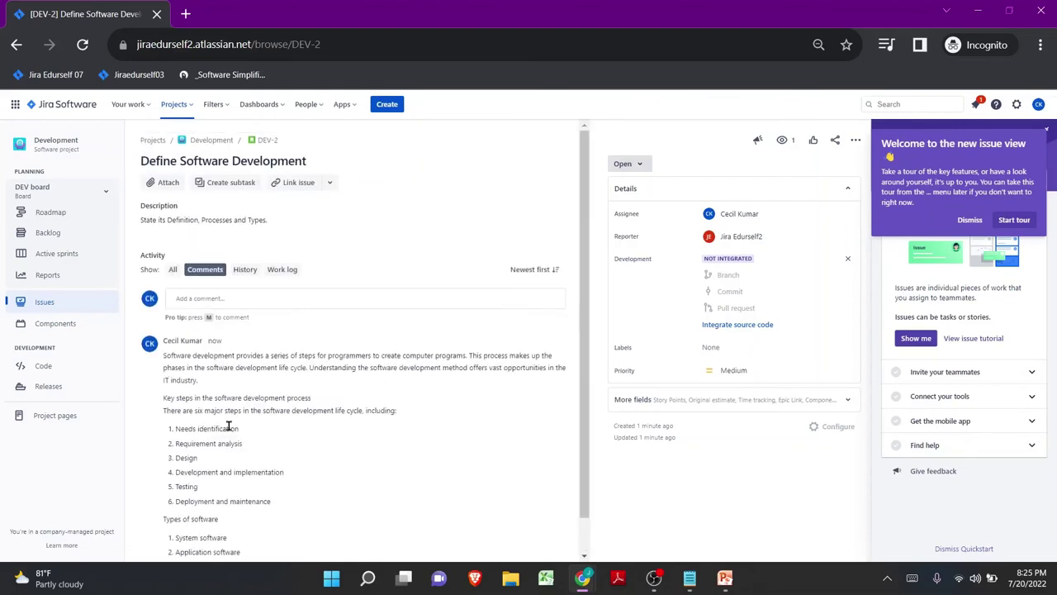
Transition DEV-2 from the assignee's account to In Progress and on to In Review.
click(627, 164)
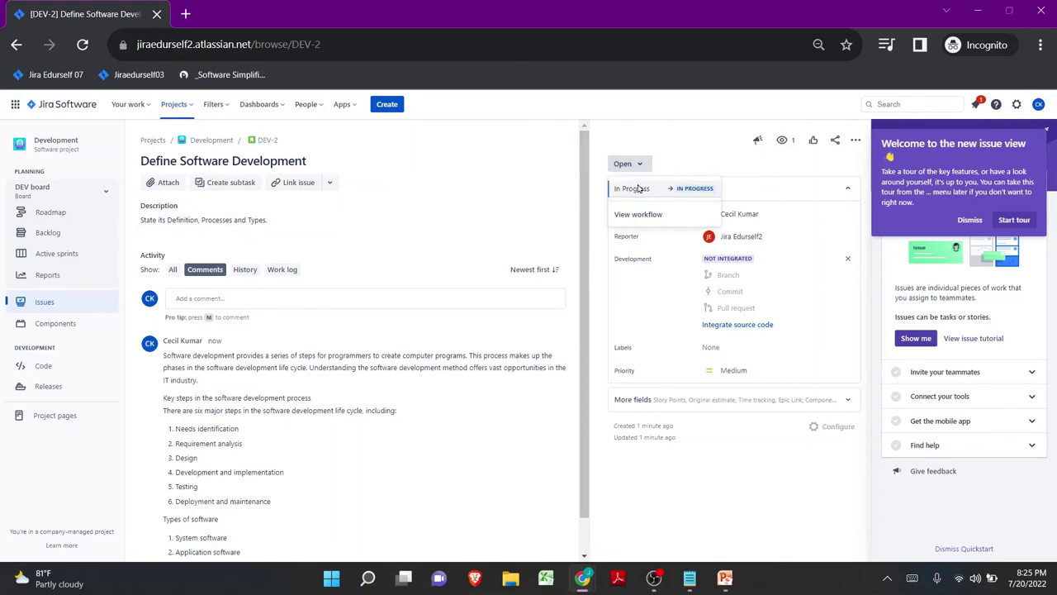
click(637, 188)
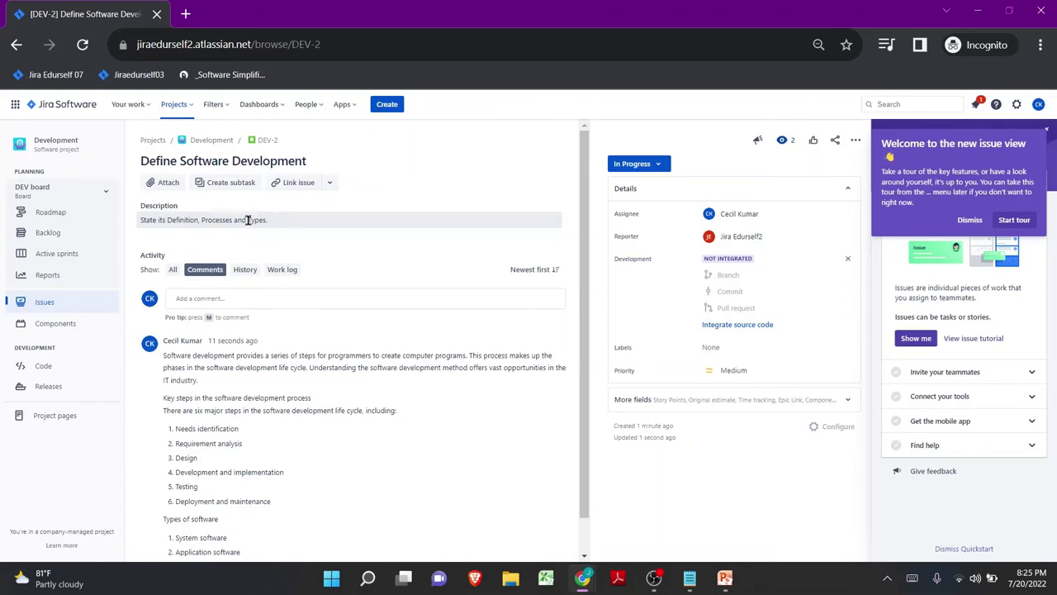
click(645, 164)
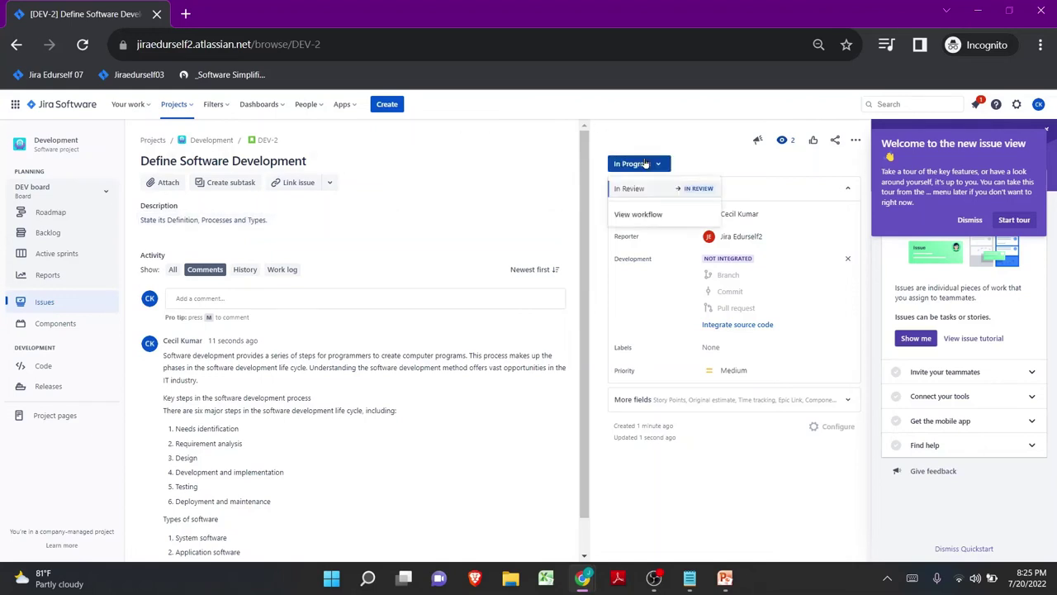
click(649, 188)
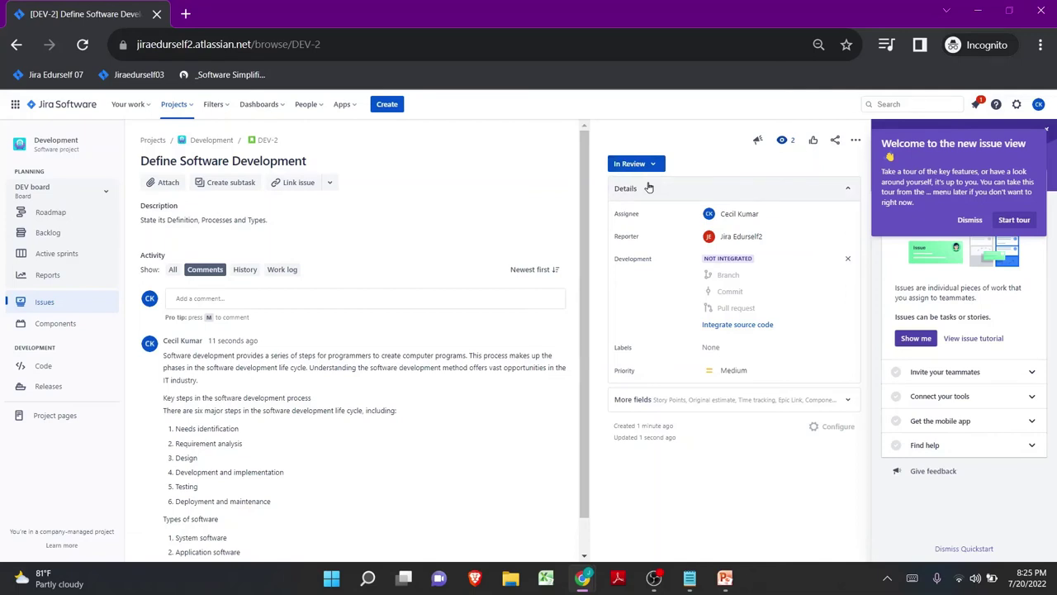
Check which transitions the assignee's account is offered for the In Review issue and who its reporter is.
click(630, 166)
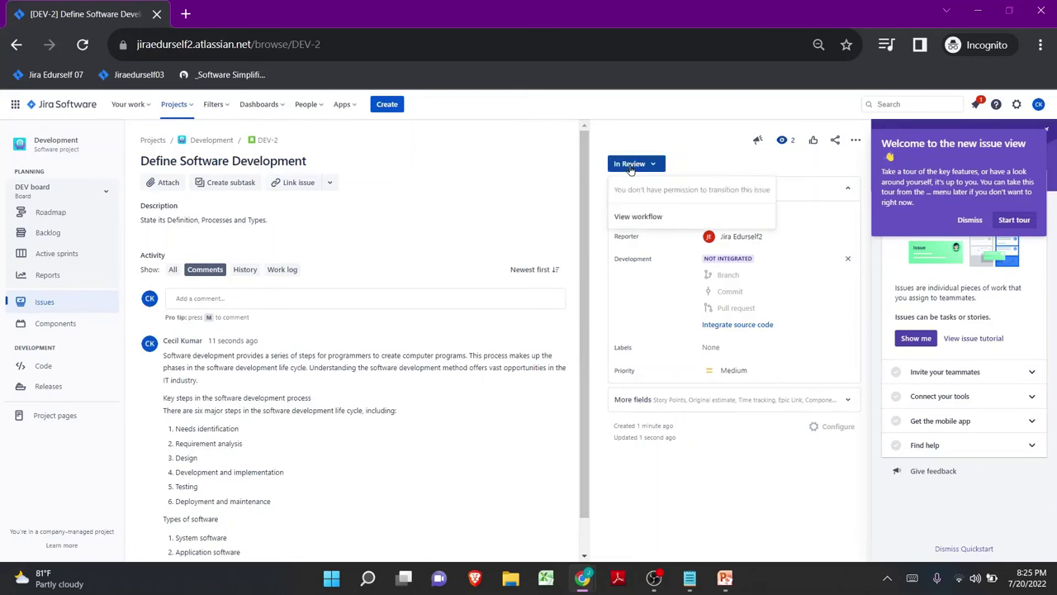
click(760, 183)
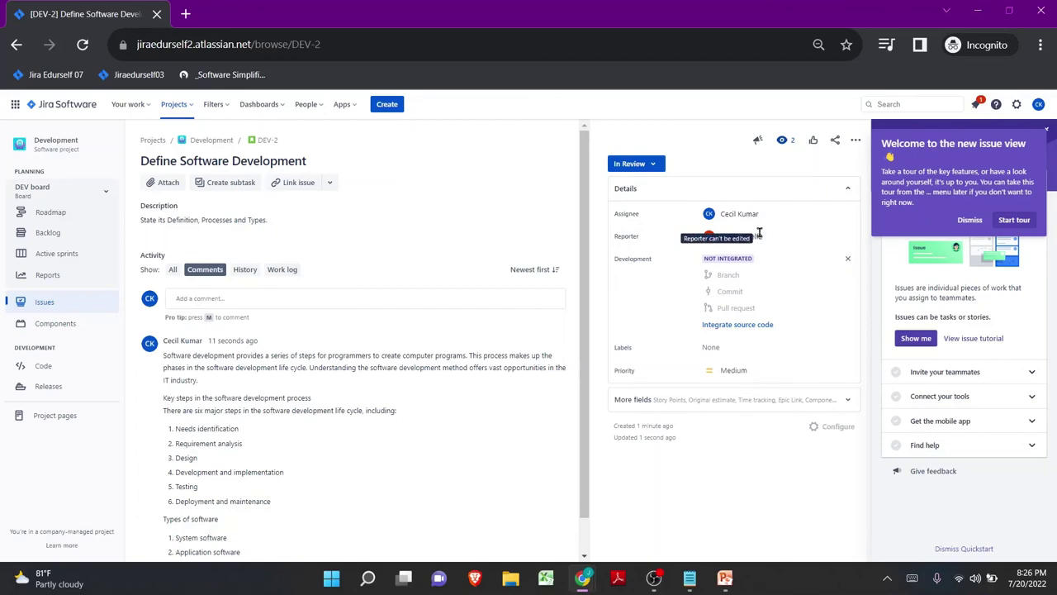
mouse_move(758, 234)
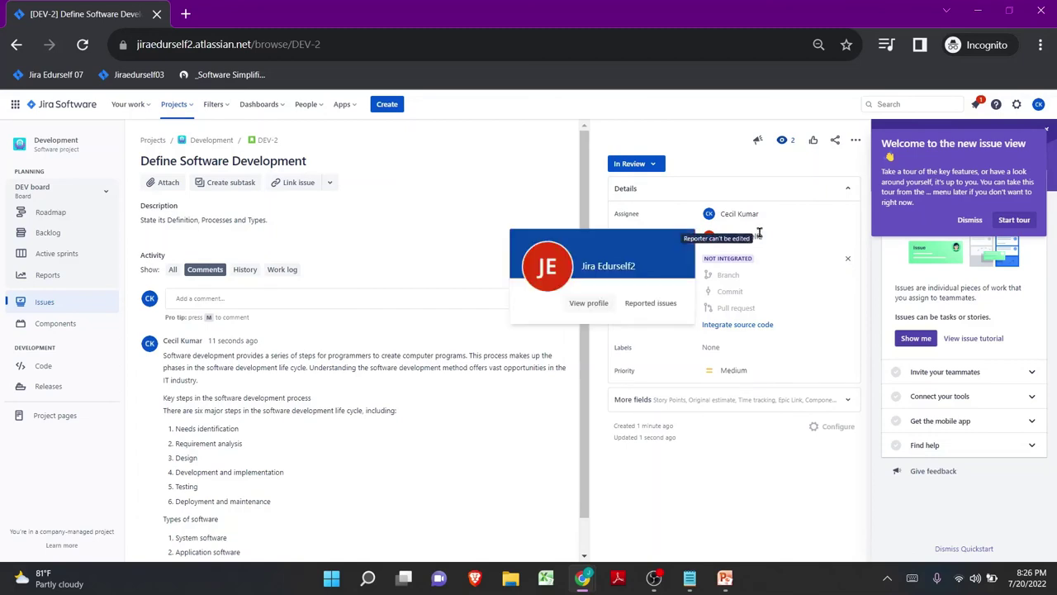
Switch to the reporter's Jira browser window and check which account is signed in.
mouse_move(584, 572)
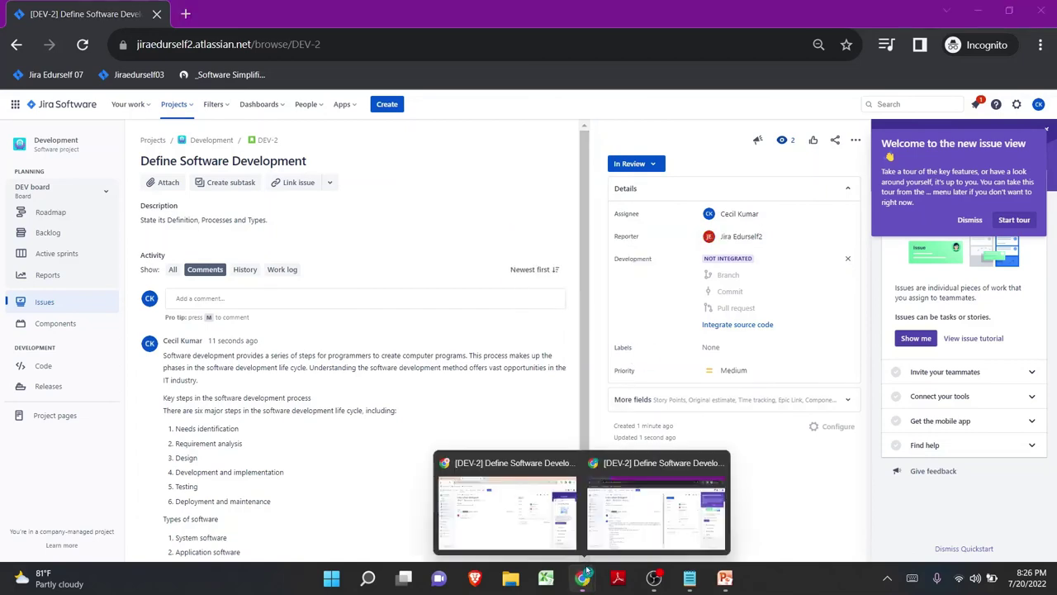
click(500, 505)
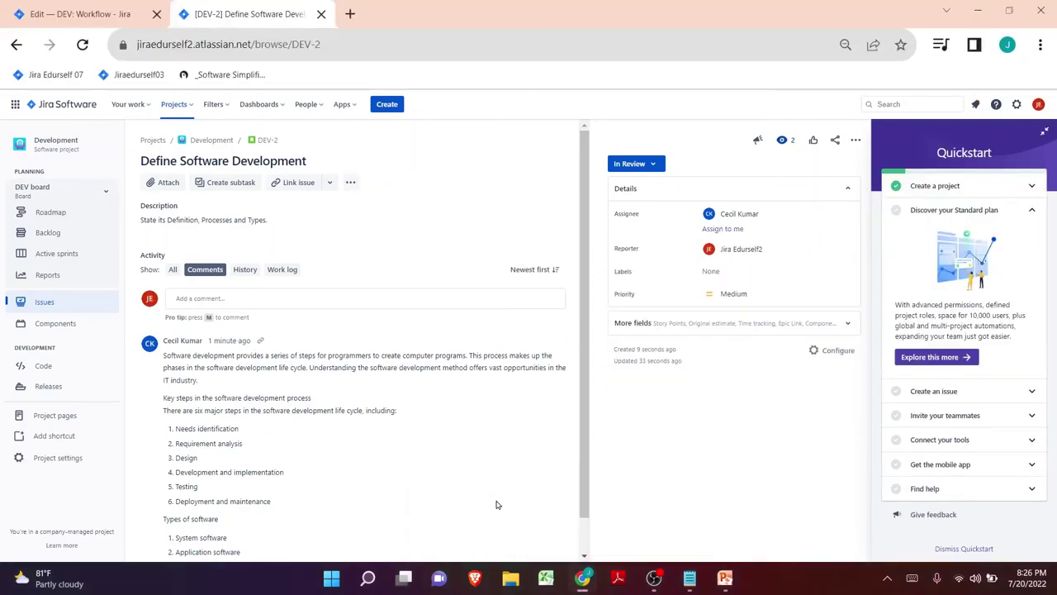
click(1039, 104)
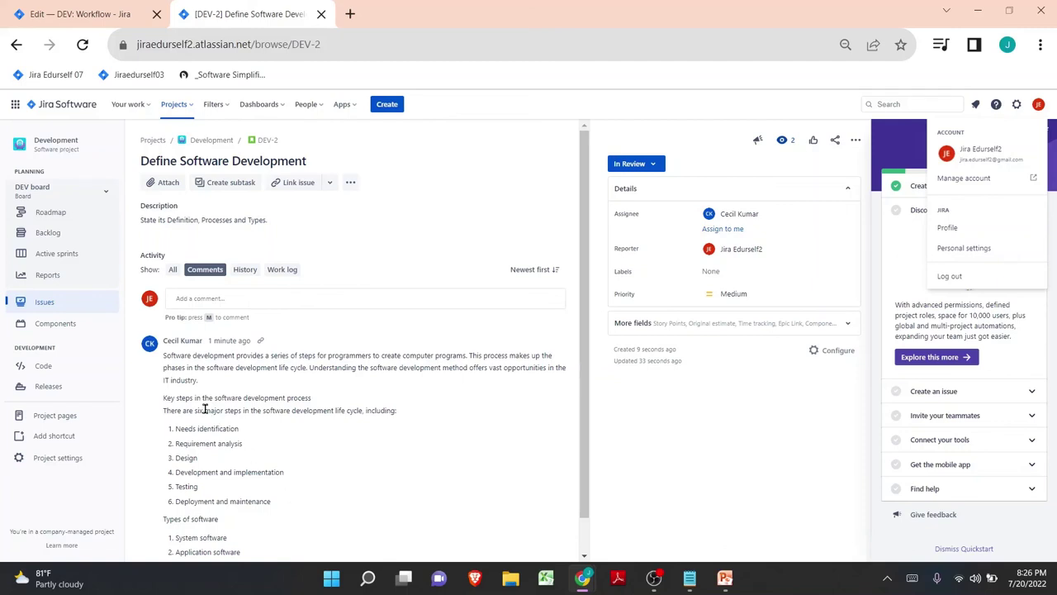
Save the comment "Closing the issue as the requirement has been fulfilled." on DEV-2 and transition the issue to Closed.
click(272, 298)
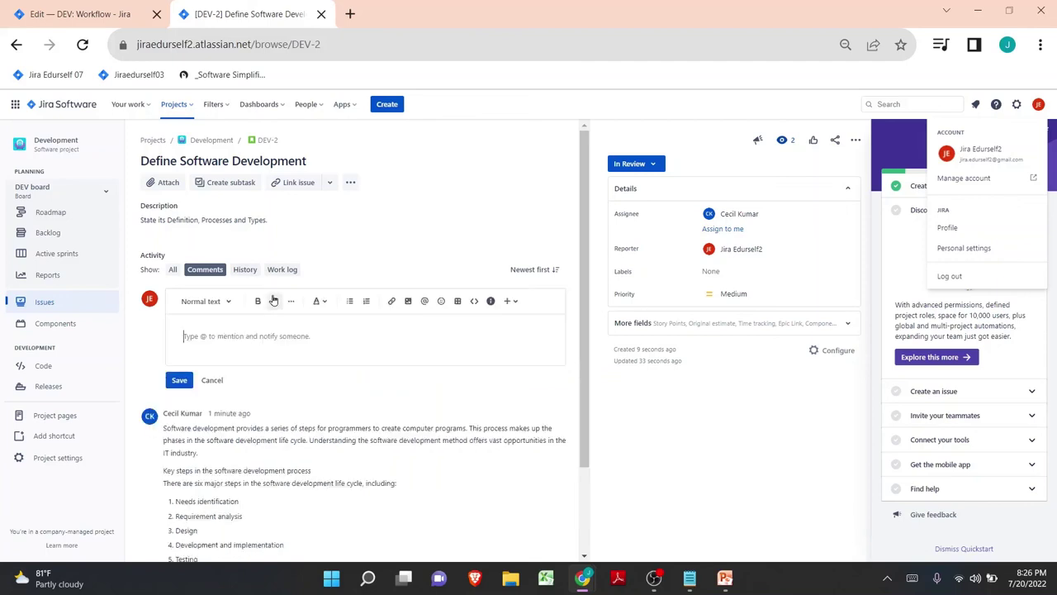
text(Closing the issue as the)
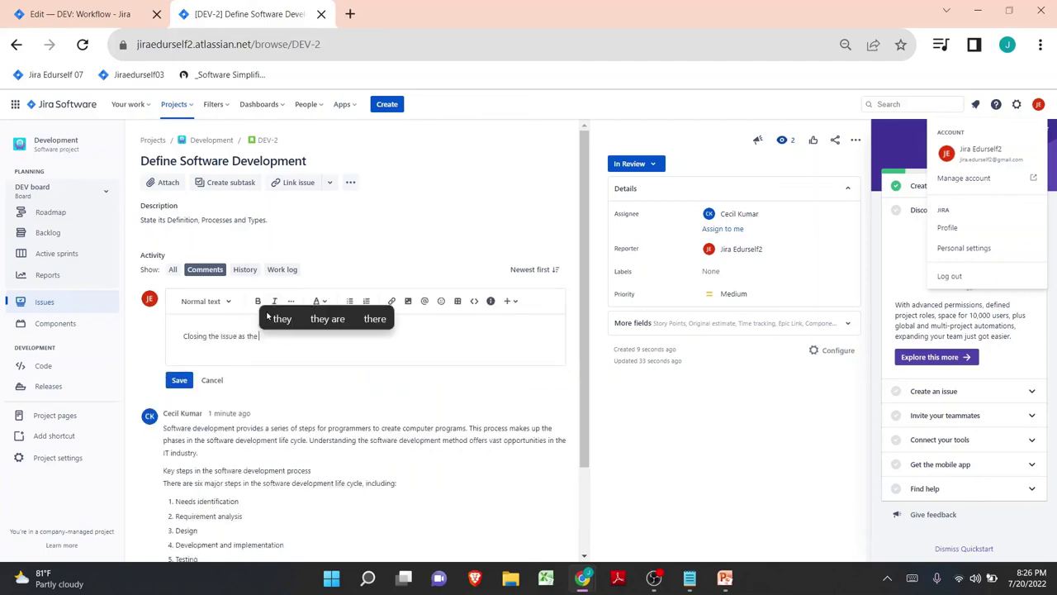
text( requ)
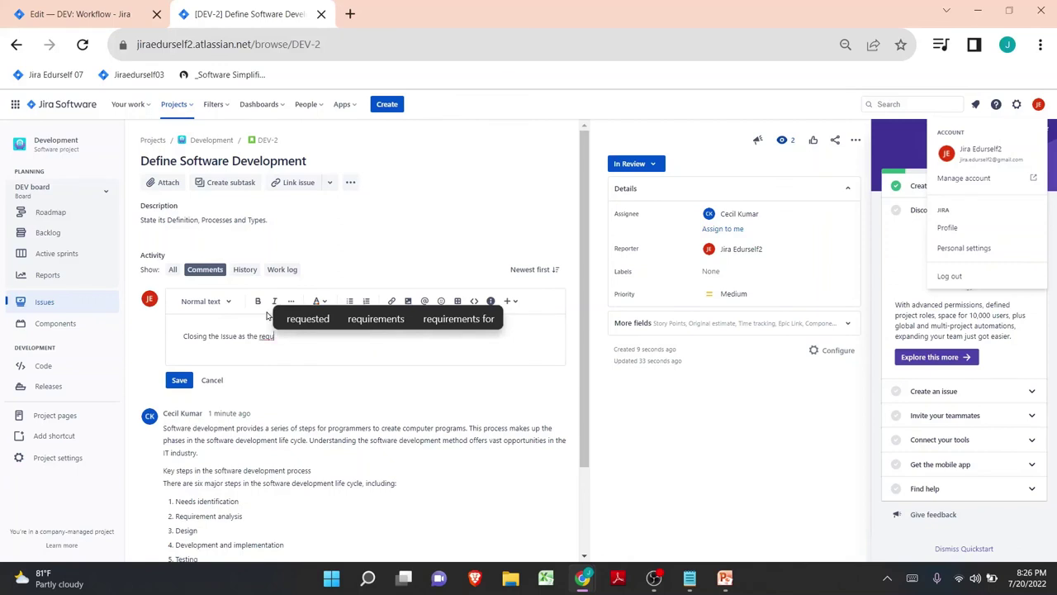
text(irement had)
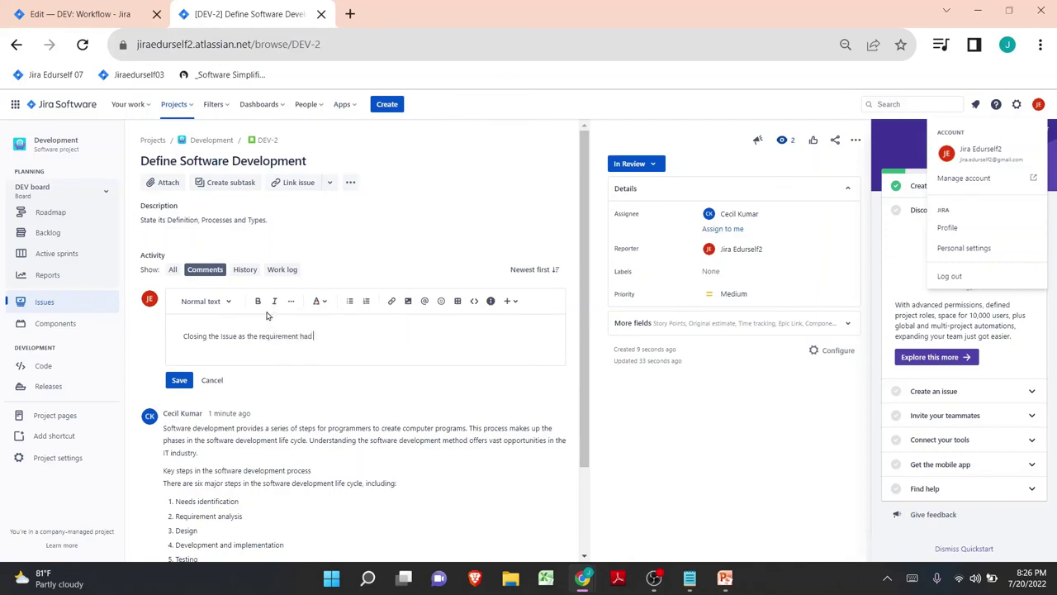
key(BackSpace)
text(s bee)
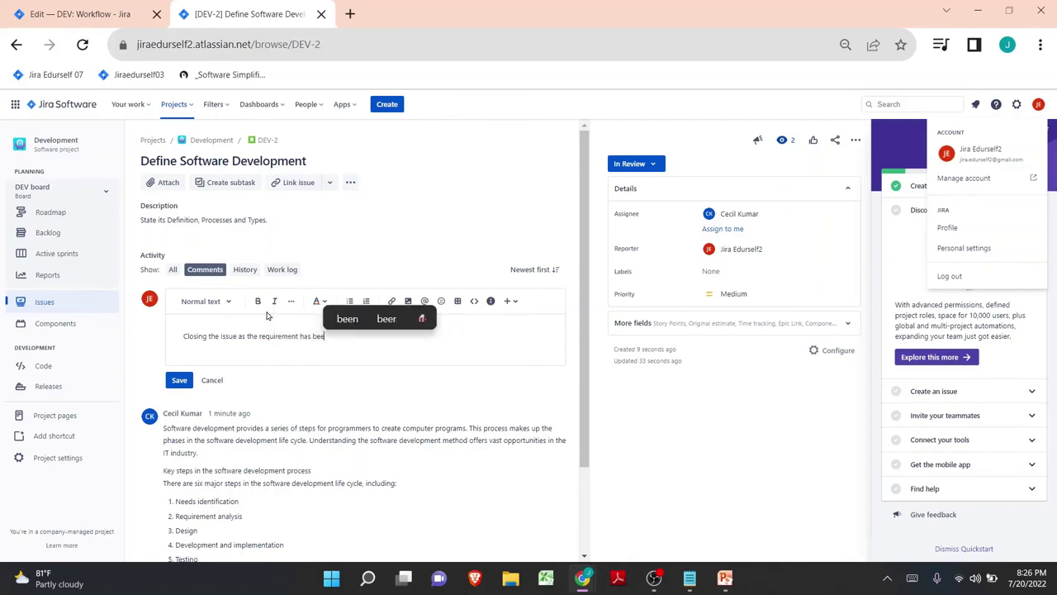
text(n fulfilled.)
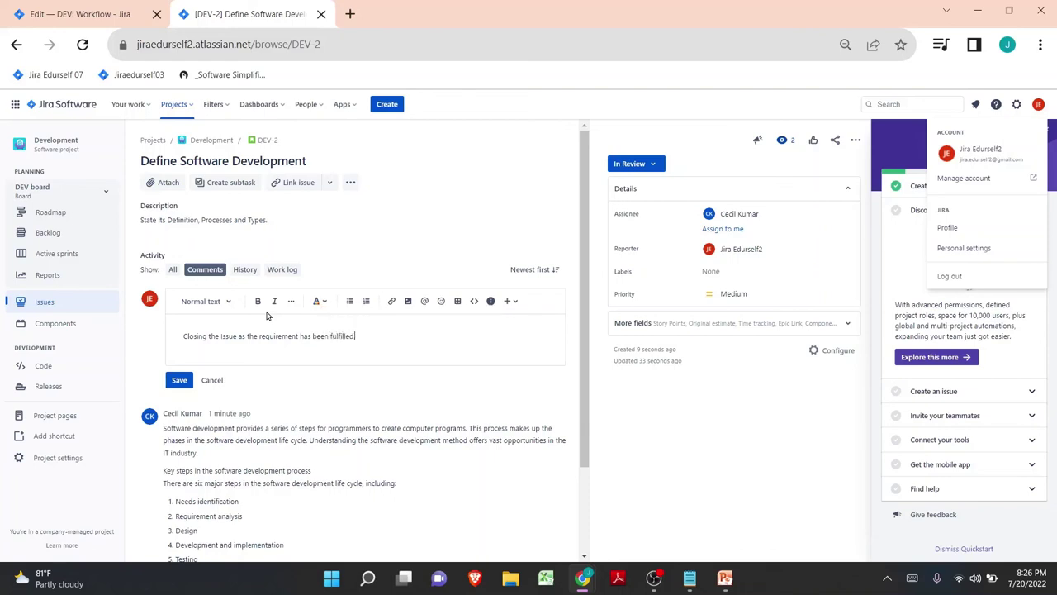
click(179, 380)
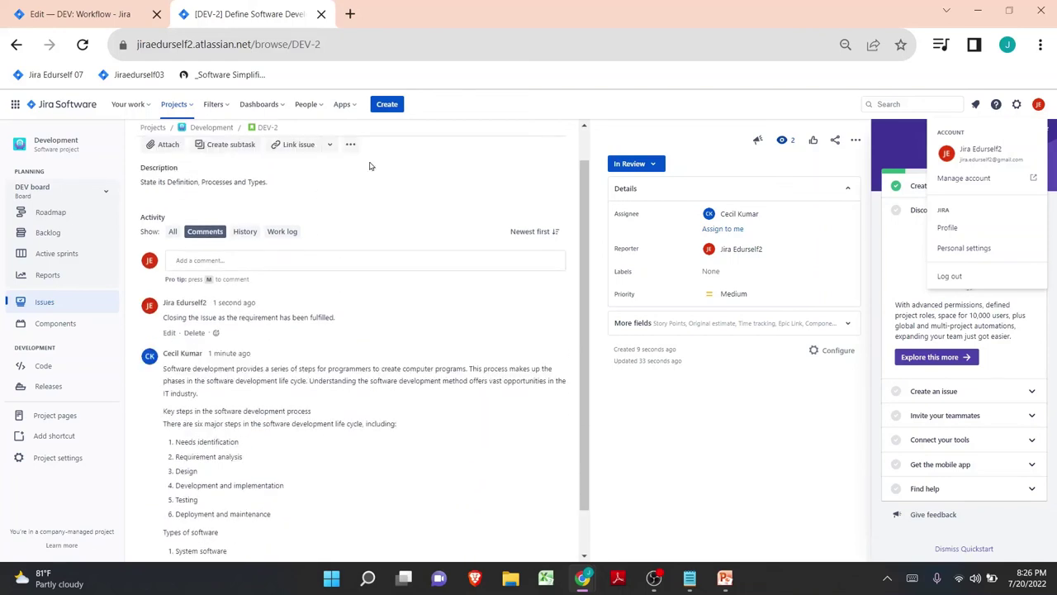
click(630, 164)
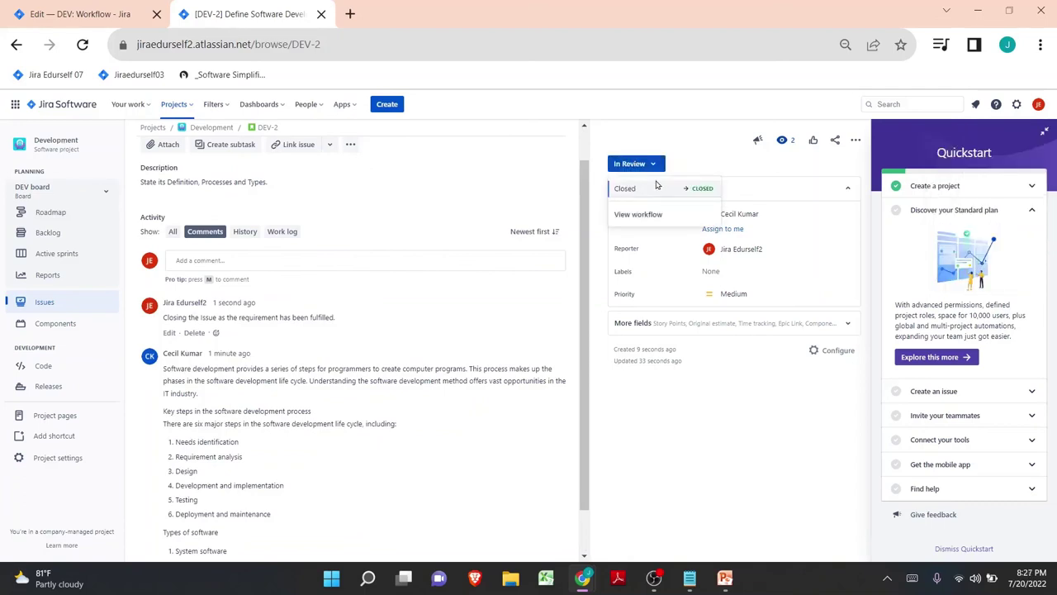
click(657, 187)
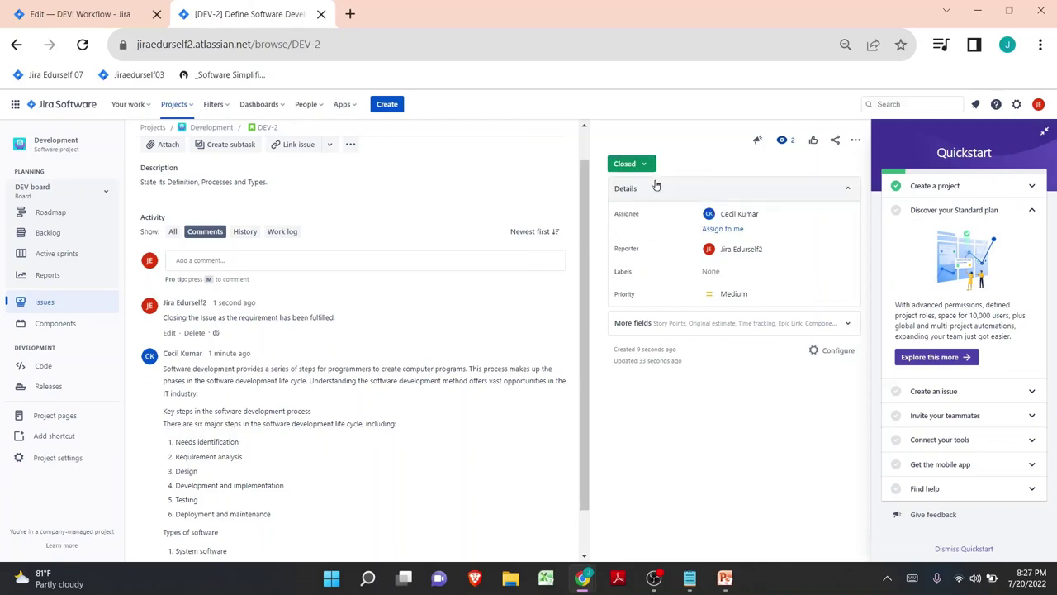